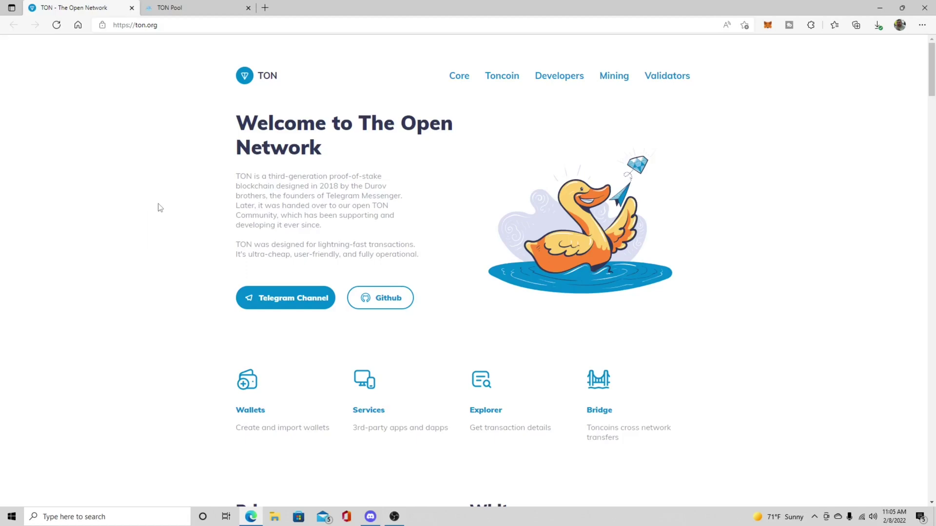
Open the TON Wallets page from the ton.org Core menu
{"action": "scroll", "coordinate": [157, 209], "scroll_direction": "down", "scroll_amount": 2}
{"action": "scroll", "coordinate": [157, 209], "scroll_direction": "up", "scroll_amount": 2}
{"action": "scroll", "coordinate": [159, 209], "scroll_direction": "down", "scroll_amount": 1}
{"action": "scroll", "coordinate": [157, 209], "scroll_direction": "down", "scroll_amount": 2}
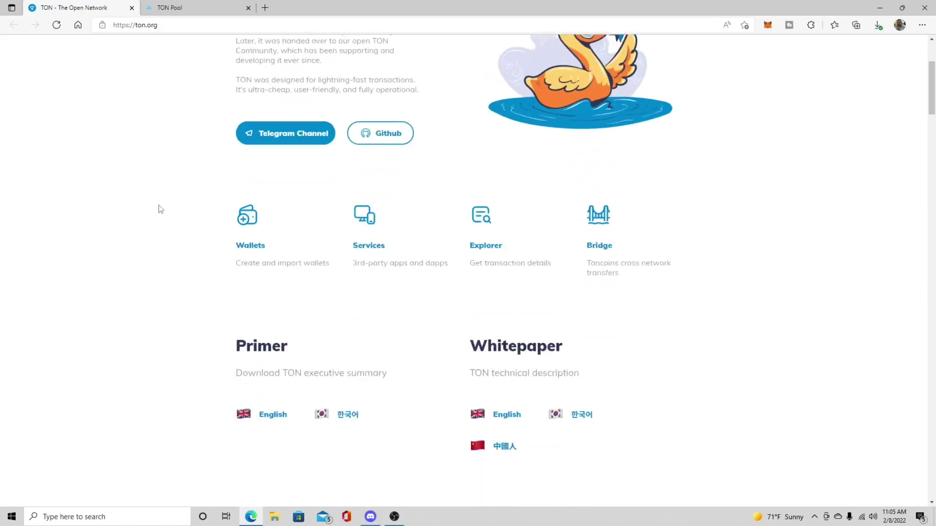
{"action": "scroll", "coordinate": [159, 208], "scroll_direction": "up", "scroll_amount": 3}
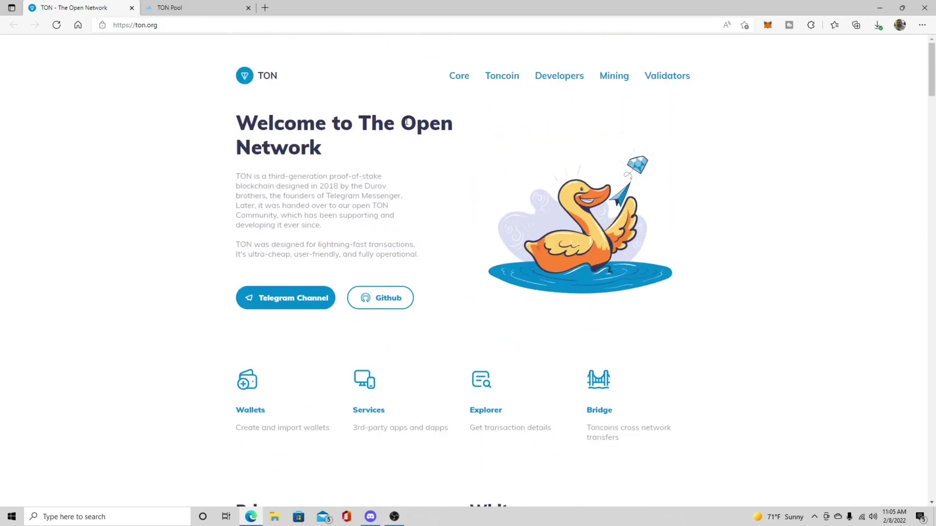
{"action": "scroll", "coordinate": [405, 144], "scroll_direction": "down", "scroll_amount": 6}
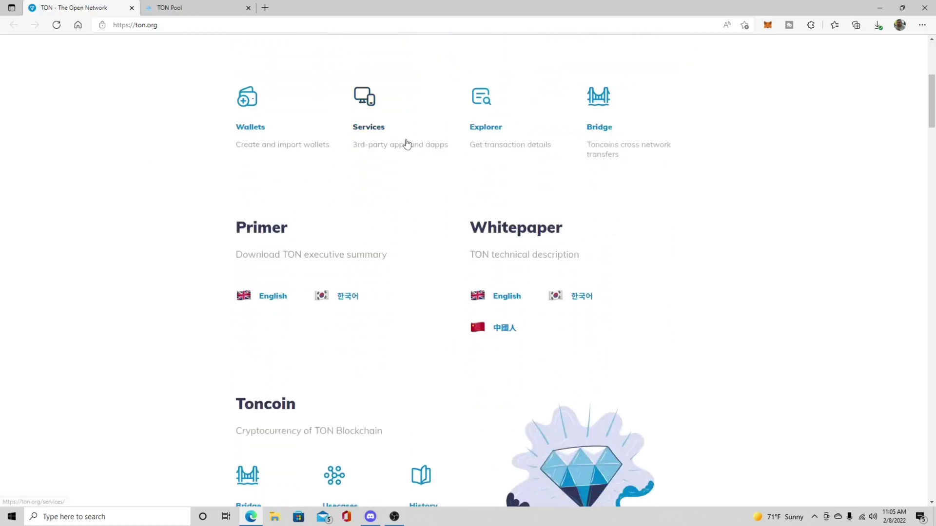
{"action": "scroll", "coordinate": [407, 144], "scroll_direction": "down", "scroll_amount": 4}
{"action": "scroll", "coordinate": [408, 144], "scroll_direction": "up", "scroll_amount": 10}
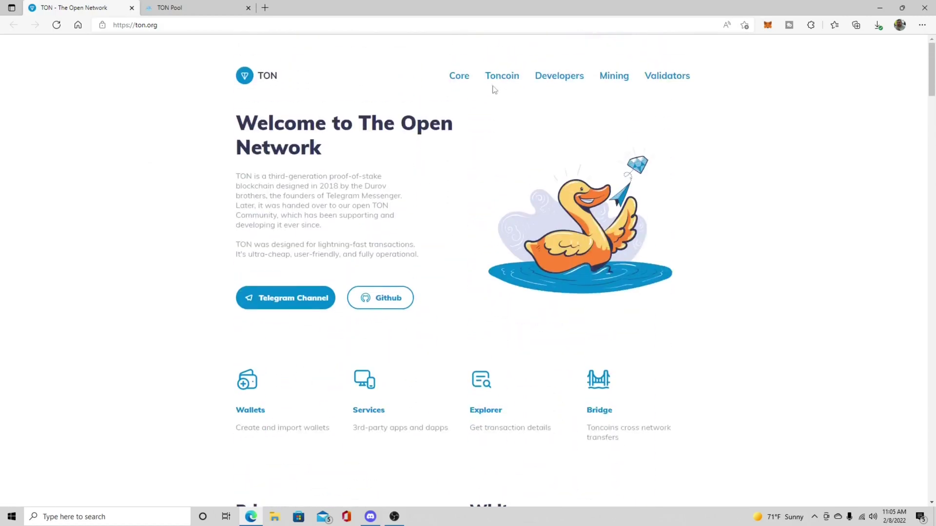
{"action": "mouse_move", "coordinate": [459, 77]}
{"action": "left_click", "coordinate": [456, 154]}
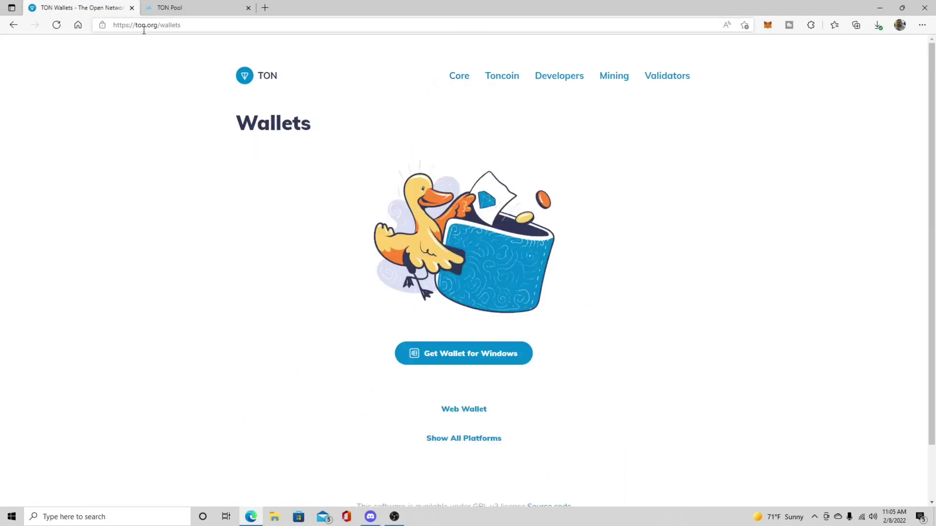
Download the Windows wallet installer Wallet.exe (75.5 MB) and wait for it to finish
{"action": "scroll", "coordinate": [253, 257], "scroll_direction": "down", "scroll_amount": 1}
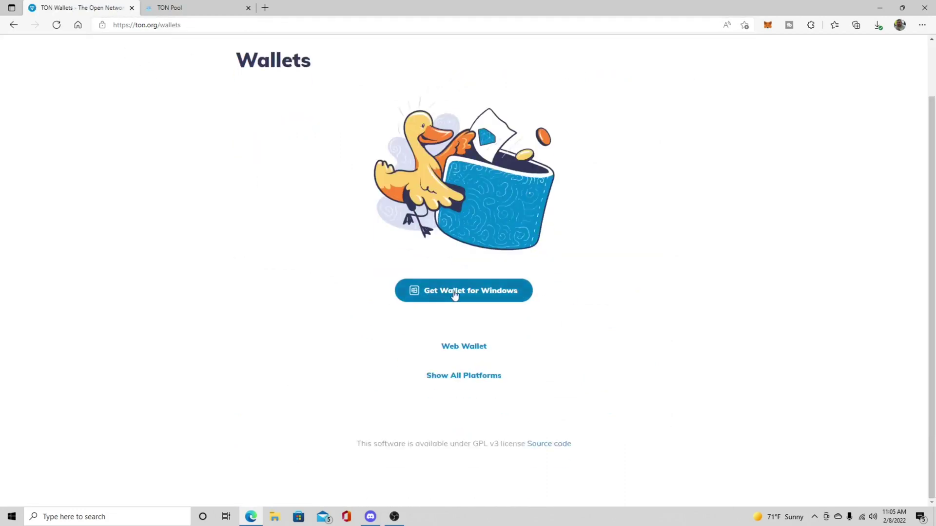
{"action": "scroll", "coordinate": [440, 300], "scroll_direction": "up", "scroll_amount": 1}
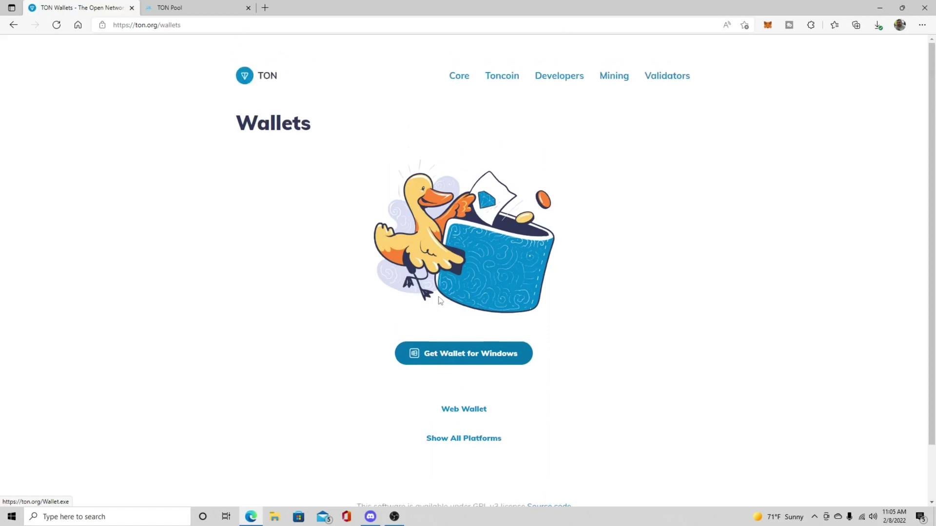
{"action": "left_click", "coordinate": [436, 355]}
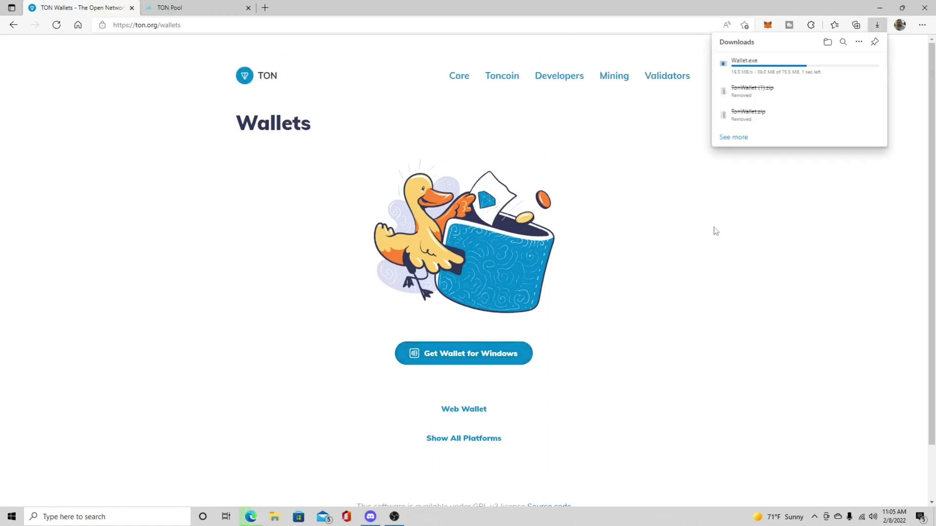
{"action": "mouse_move", "coordinate": [743, 68]}
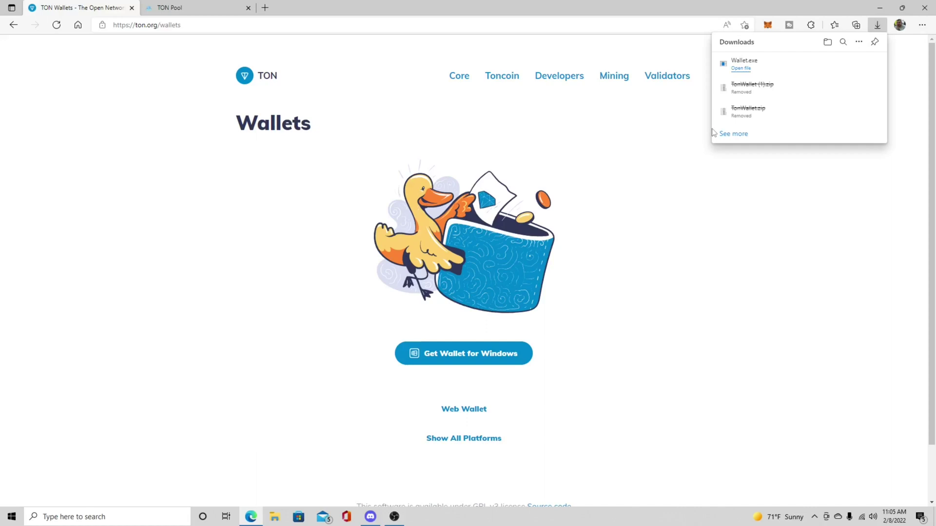
{"action": "mouse_move", "coordinate": [873, 71]}
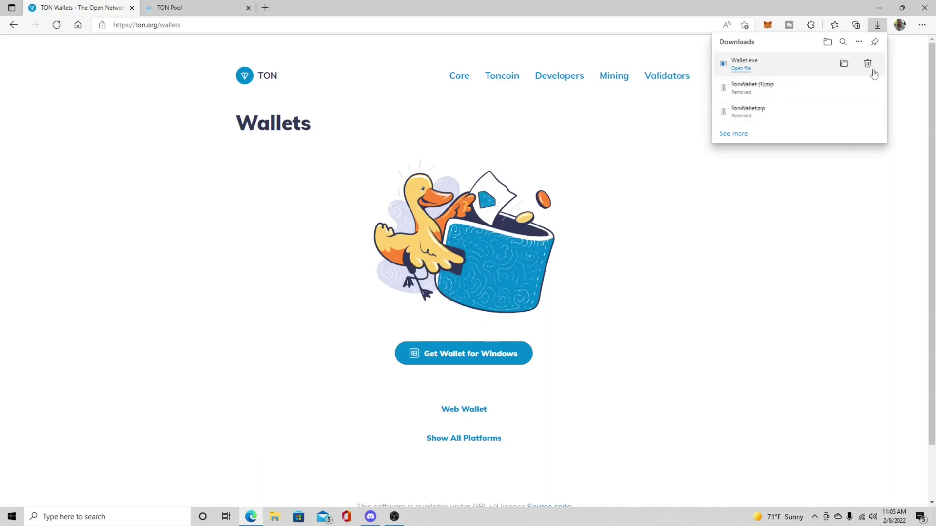
Locate Wallet.exe in Downloads, clear the windows away, and launch the Wallet desktop shortcut
{"action": "left_click", "coordinate": [841, 69]}
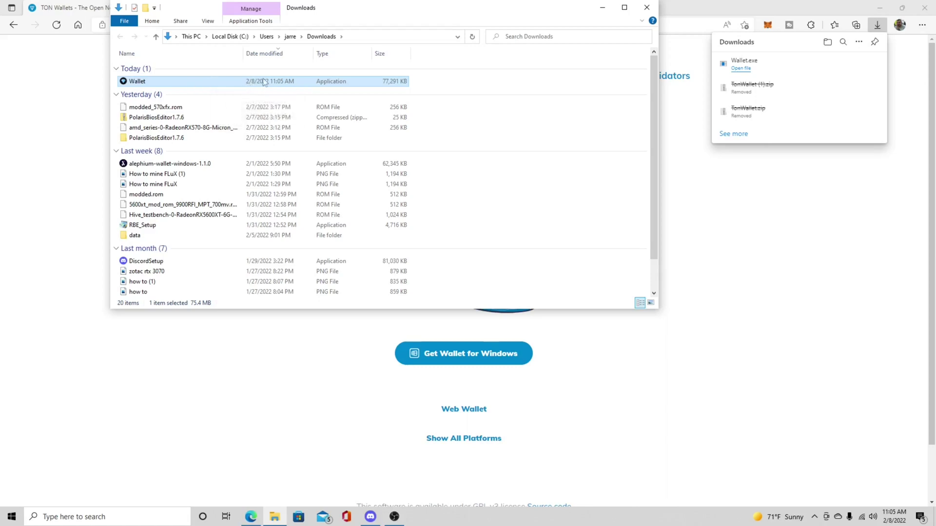
{"action": "left_click", "coordinate": [603, 7]}
{"action": "left_click", "coordinate": [879, 7]}
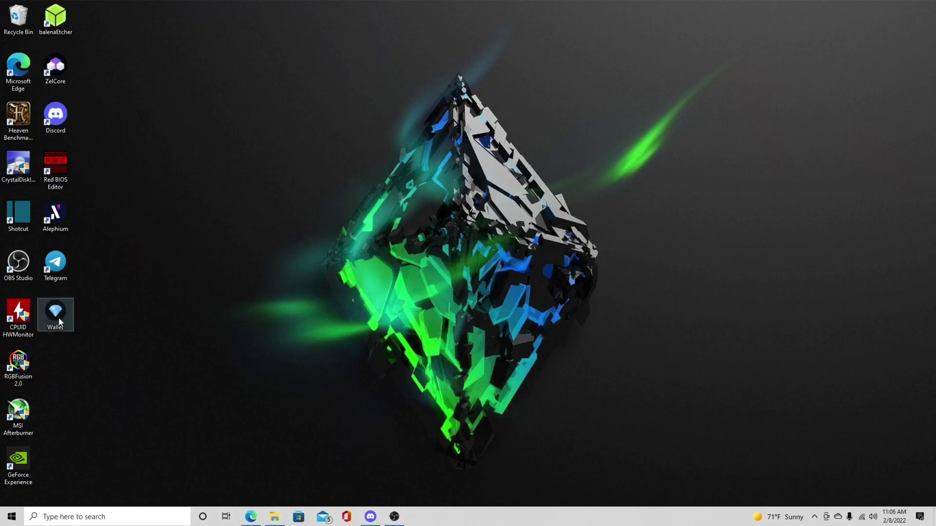
{"action": "left_click", "coordinate": [60, 321]}
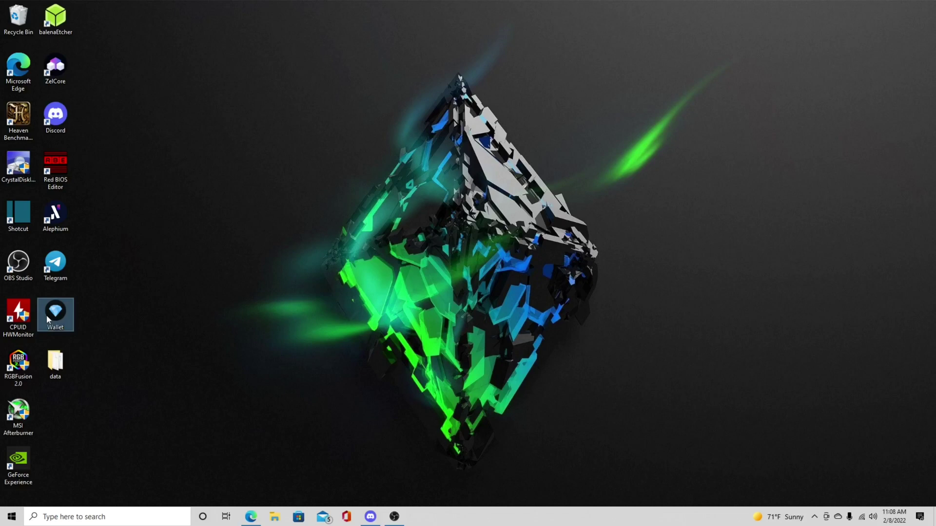
{"action": "double_click", "coordinate": [47, 319]}
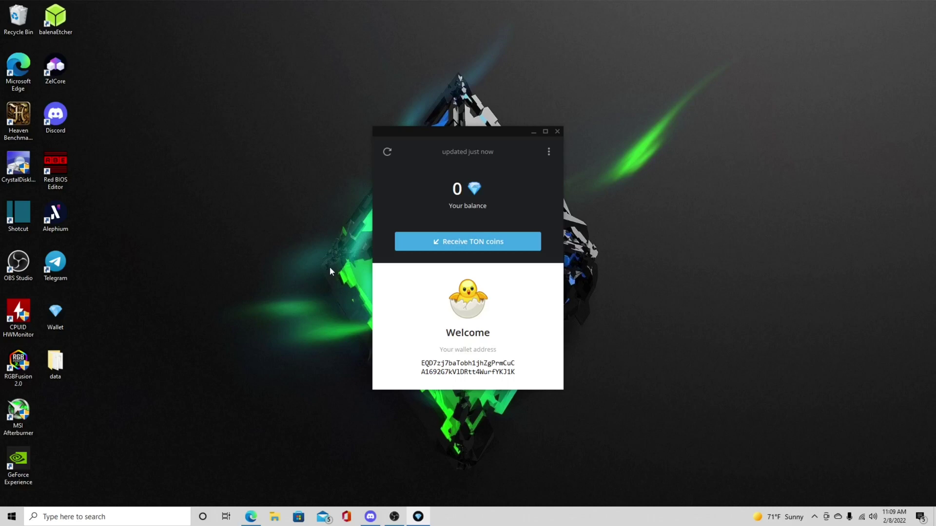
Review the new wallet's three-dot options menu, leaving it at 0 balance with its address shown
{"action": "left_click", "coordinate": [549, 151]}
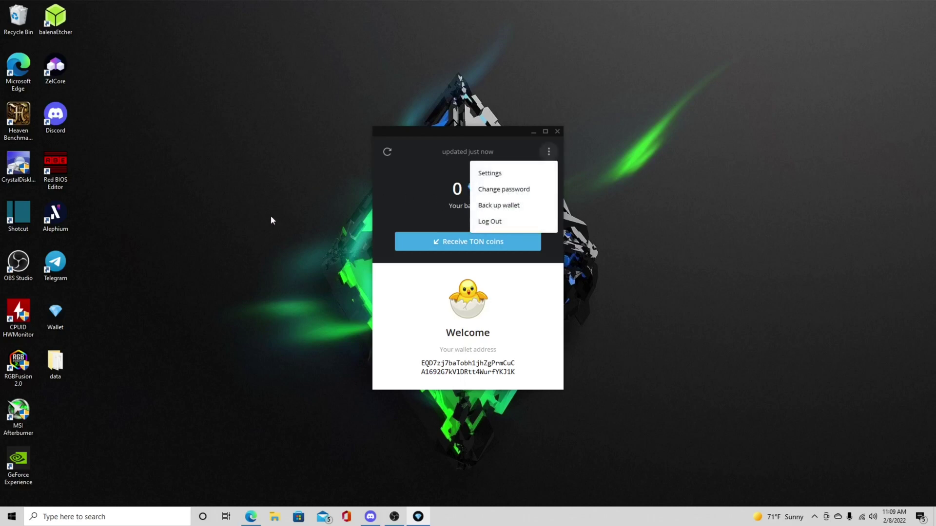
{"action": "left_click", "coordinate": [395, 206]}
{"action": "left_click", "coordinate": [549, 152]}
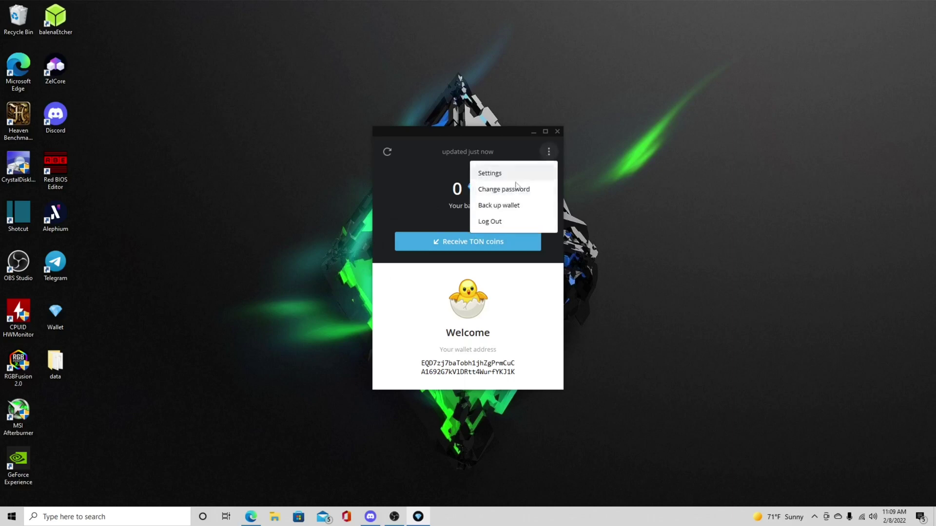
{"action": "left_click", "coordinate": [390, 211]}
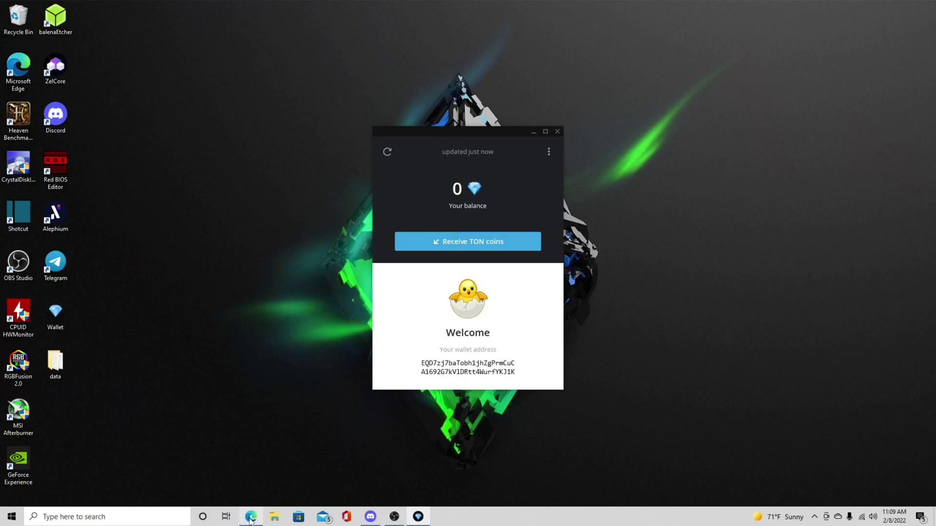
{"action": "mouse_move", "coordinate": [250, 520]}
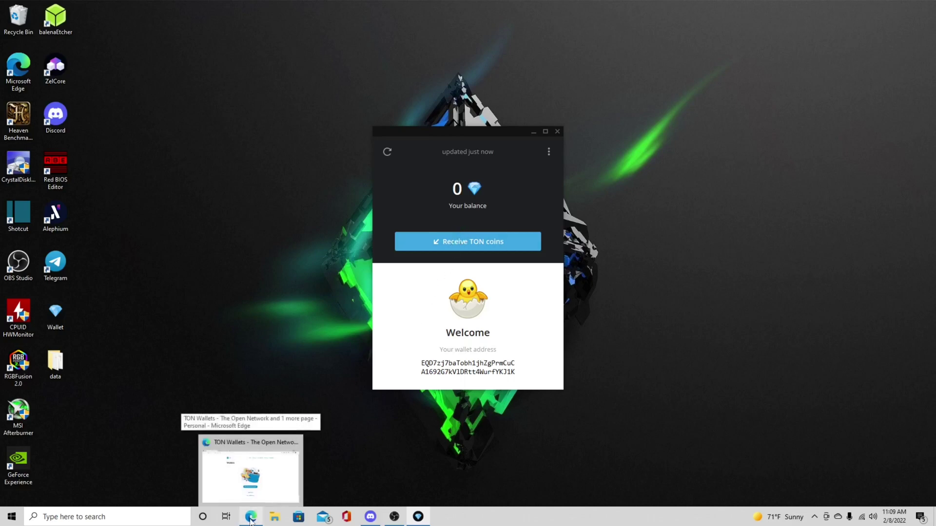
Scroll through the ton-pool.com Start instructions and Miners commands in Edge
{"action": "left_click", "coordinate": [251, 518]}
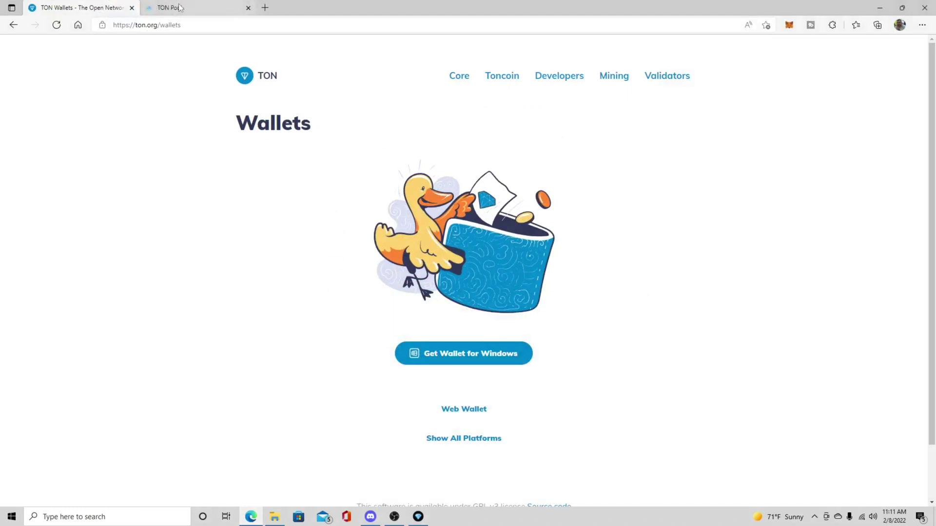
{"action": "left_click", "coordinate": [195, 8]}
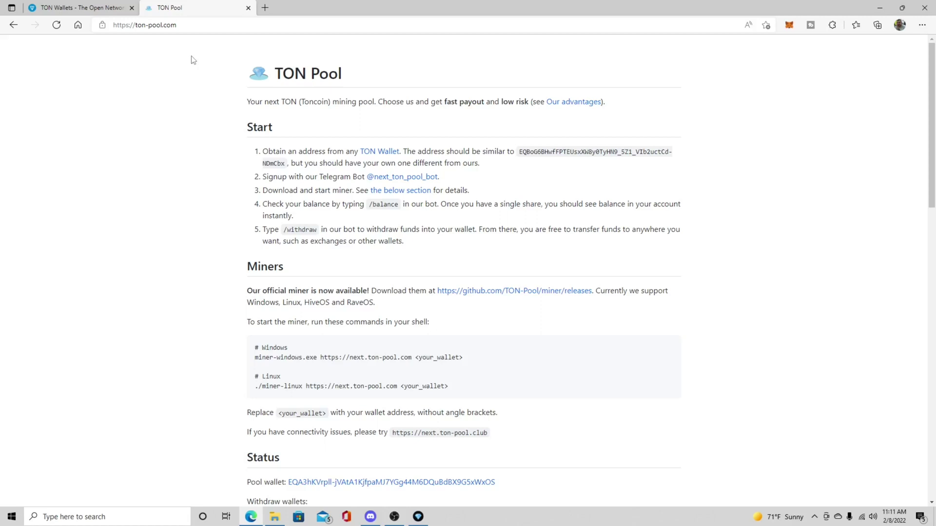
{"action": "scroll", "coordinate": [293, 53], "scroll_direction": "down", "scroll_amount": 2}
{"action": "scroll", "coordinate": [269, 157], "scroll_direction": "up", "scroll_amount": 2}
{"action": "scroll", "coordinate": [161, 157], "scroll_direction": "down", "scroll_amount": 1}
{"action": "scroll", "coordinate": [163, 157], "scroll_direction": "up", "scroll_amount": 1}
{"action": "scroll", "coordinate": [119, 193], "scroll_direction": "down", "scroll_amount": 1}
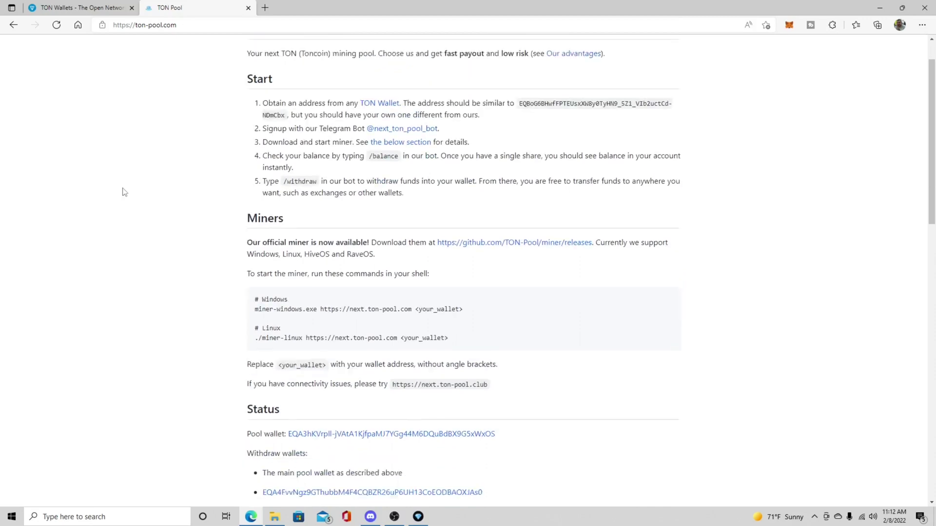
{"action": "scroll", "coordinate": [122, 191], "scroll_direction": "up", "scroll_amount": 1}
{"action": "scroll", "coordinate": [182, 194], "scroll_direction": "down", "scroll_amount": 3}
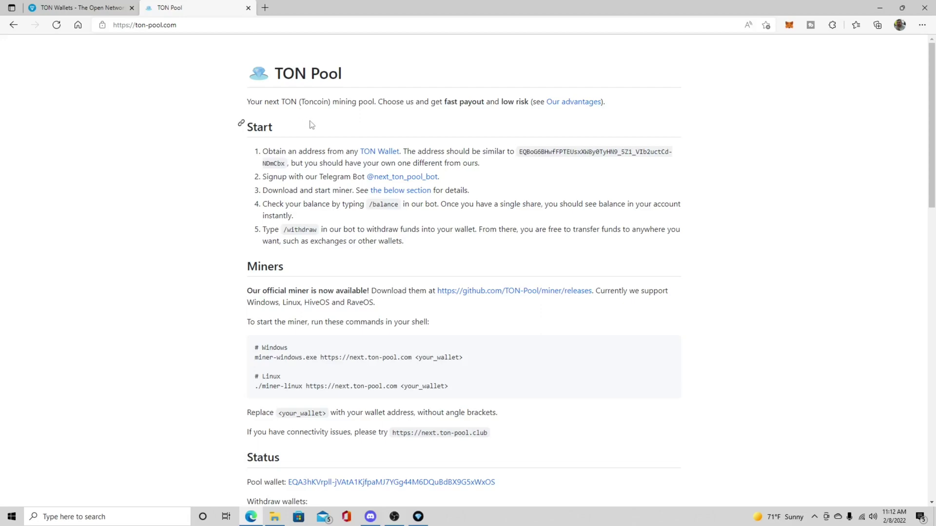
{"action": "left_click", "coordinate": [265, 8]}
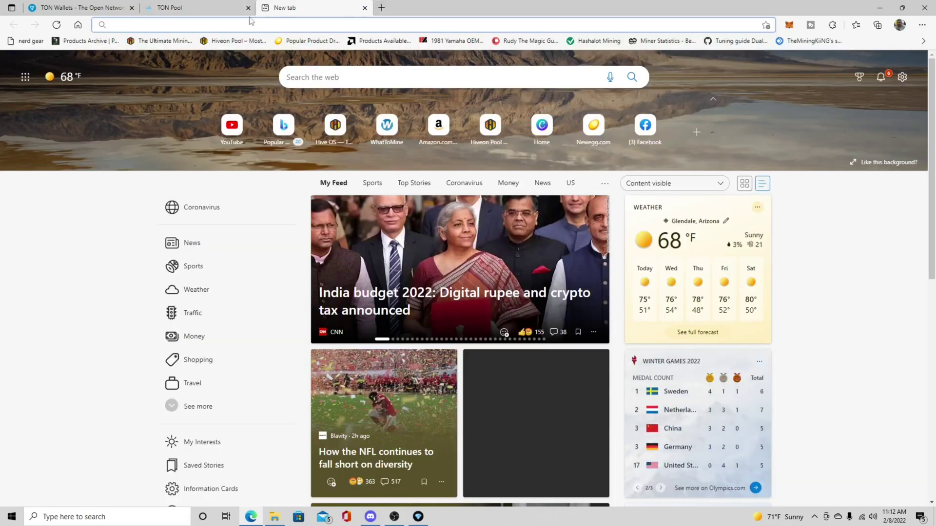
Search 'telegr' and download the Telegram for Windows x64 installer tsetup-x64.3.5.1.exe
{"action": "type", "text": "telegr"}
{"action": "key", "text": "Return"}
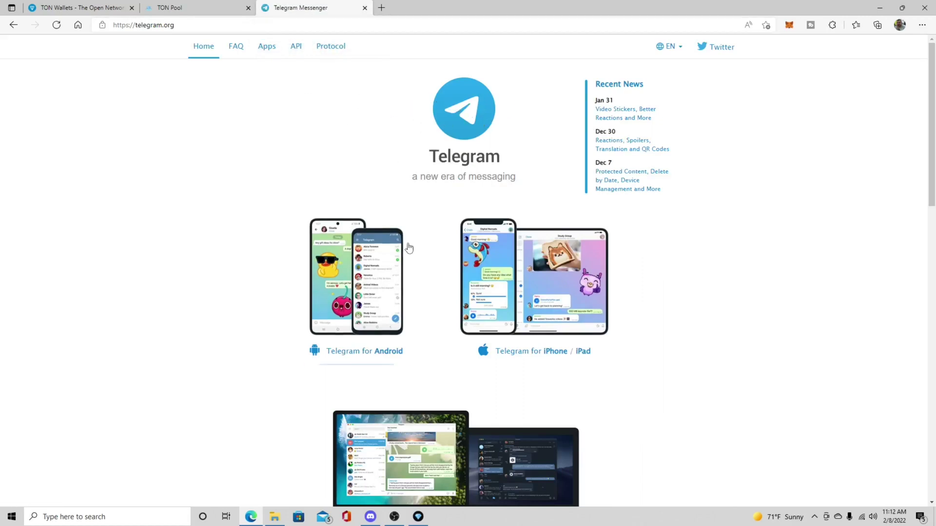
{"action": "scroll", "coordinate": [415, 241], "scroll_direction": "down", "scroll_amount": 3}
{"action": "scroll", "coordinate": [476, 279], "scroll_direction": "down", "scroll_amount": 1}
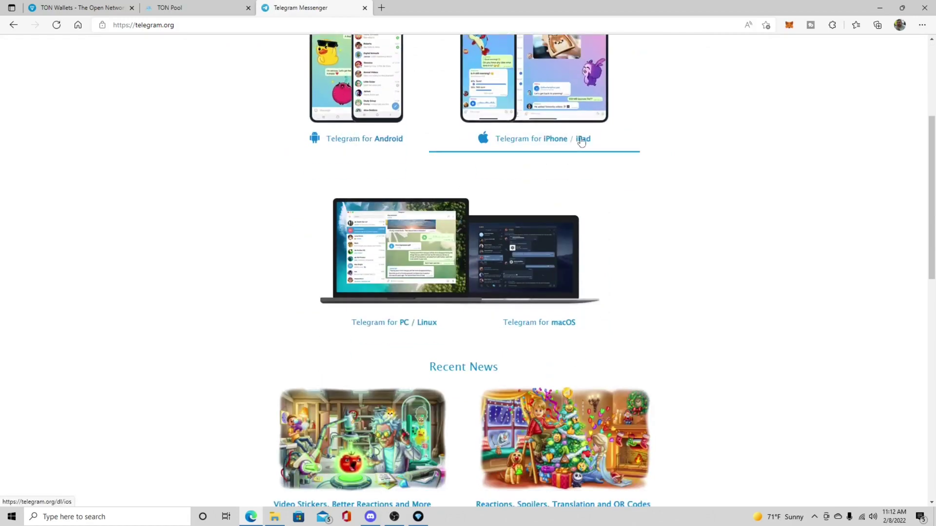
{"action": "scroll", "coordinate": [341, 244], "scroll_direction": "down", "scroll_amount": 1}
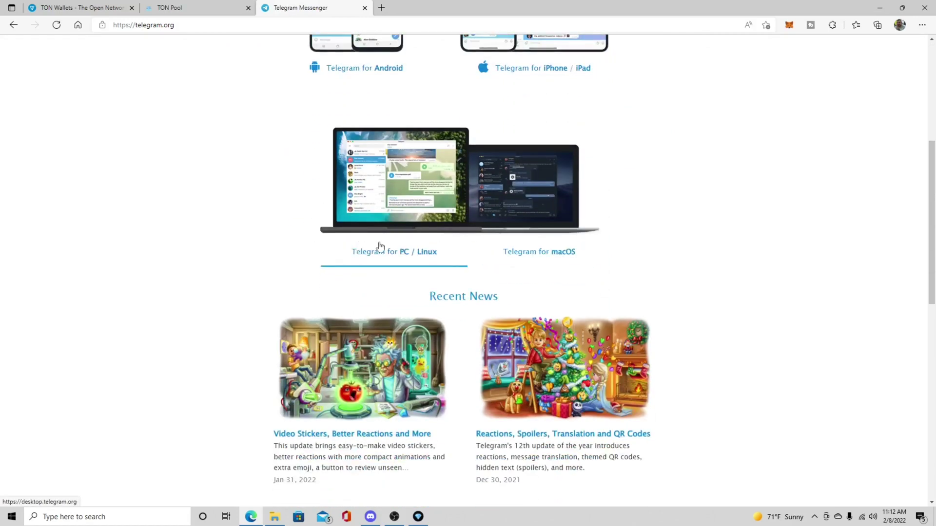
{"action": "left_click", "coordinate": [378, 248]}
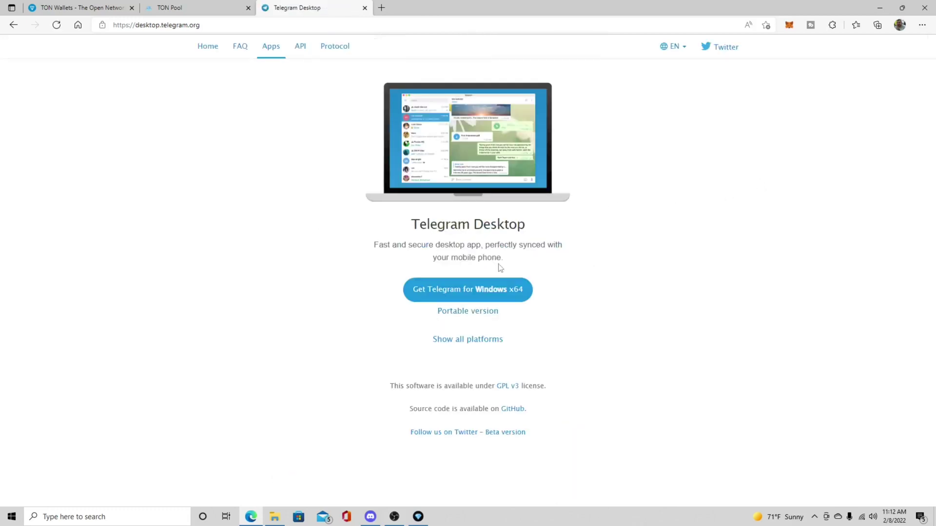
{"action": "left_click", "coordinate": [476, 290]}
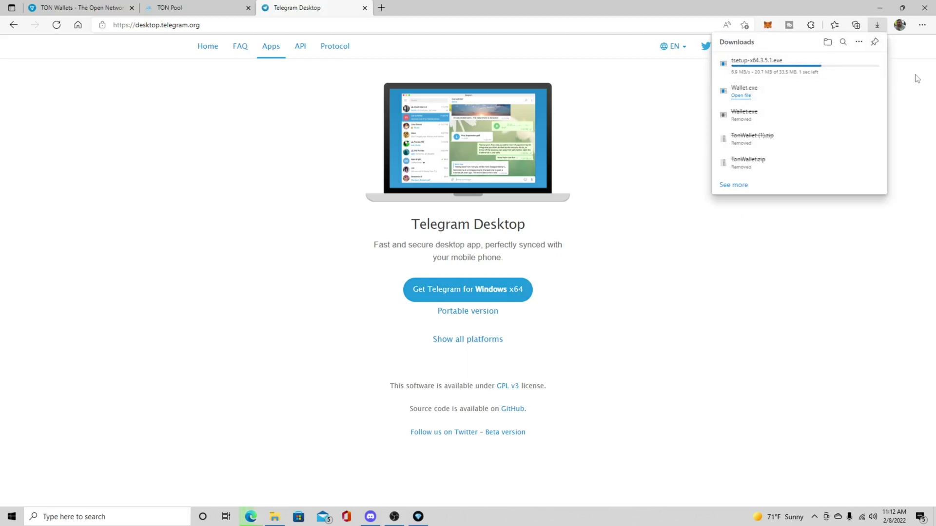
{"action": "mouse_move", "coordinate": [811, 65]}
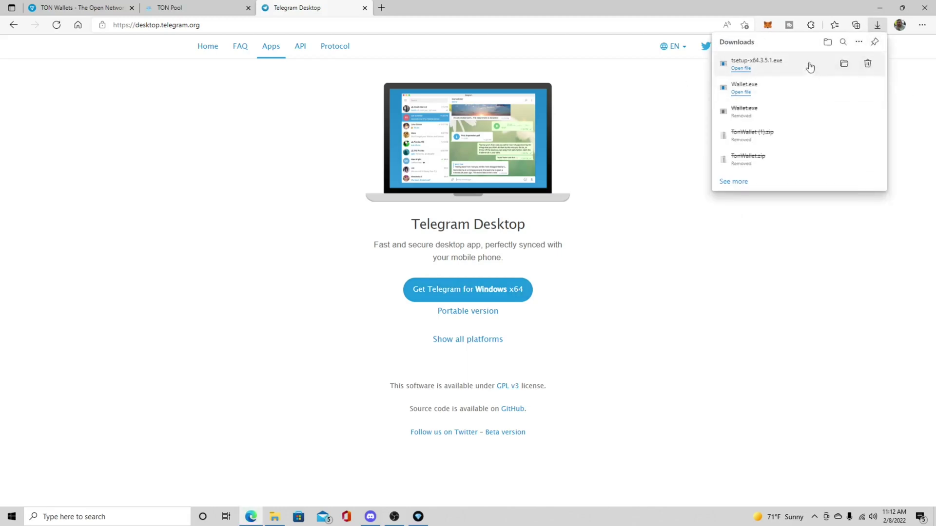
Launch Telegram Desktop from the Start menu's Telegram Desktop folder and open the TON-Pool Bot chat
{"action": "left_click", "coordinate": [846, 65]}
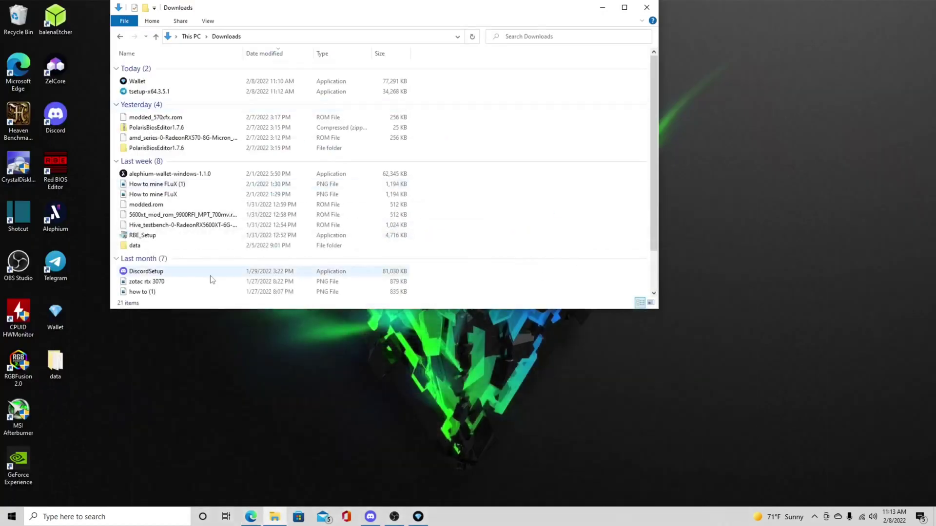
{"action": "left_click", "coordinate": [11, 515]}
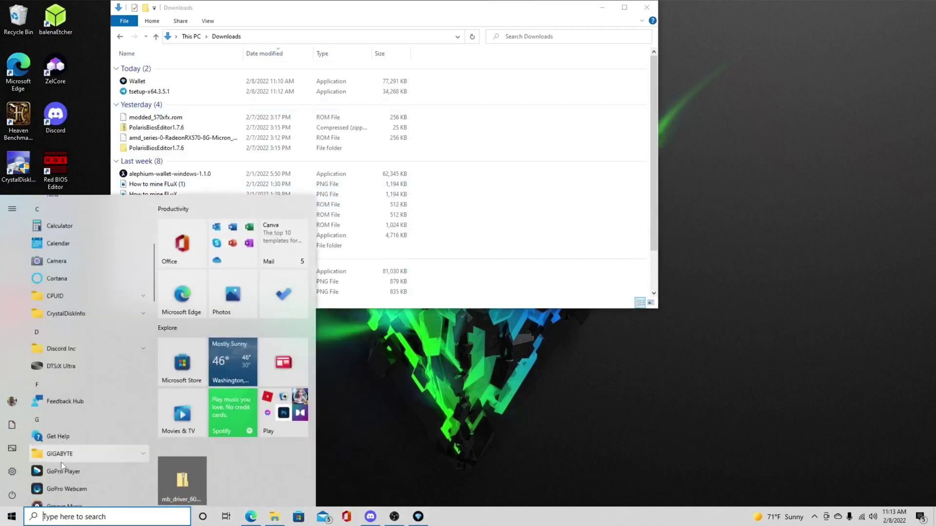
{"action": "scroll", "coordinate": [62, 460], "scroll_direction": "down", "scroll_amount": 15}
{"action": "scroll", "coordinate": [66, 453], "scroll_direction": "down", "scroll_amount": 5}
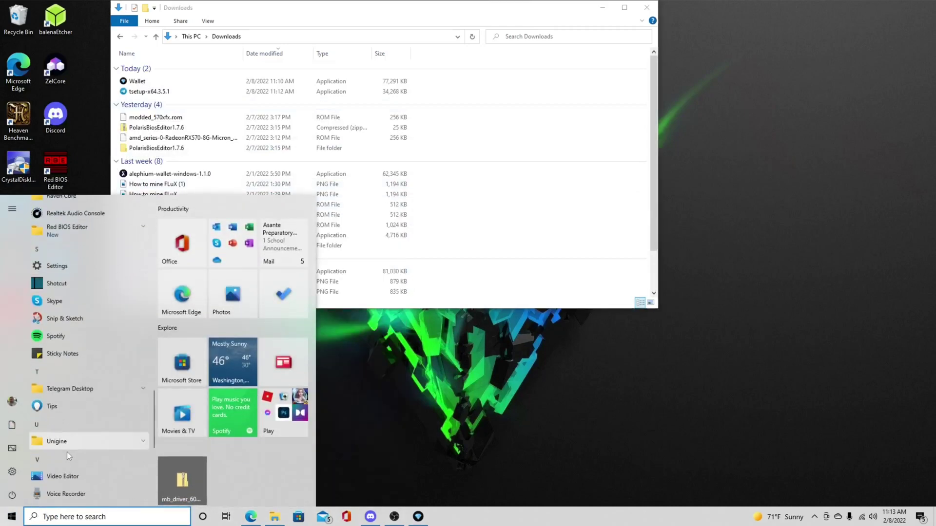
{"action": "left_click", "coordinate": [80, 390]}
{"action": "left_click", "coordinate": [74, 405]}
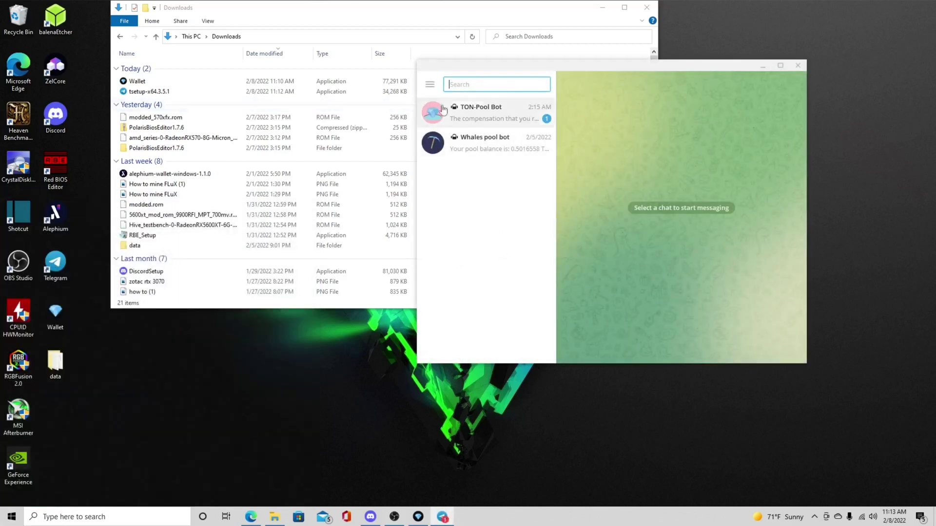
{"action": "left_click", "coordinate": [497, 125]}
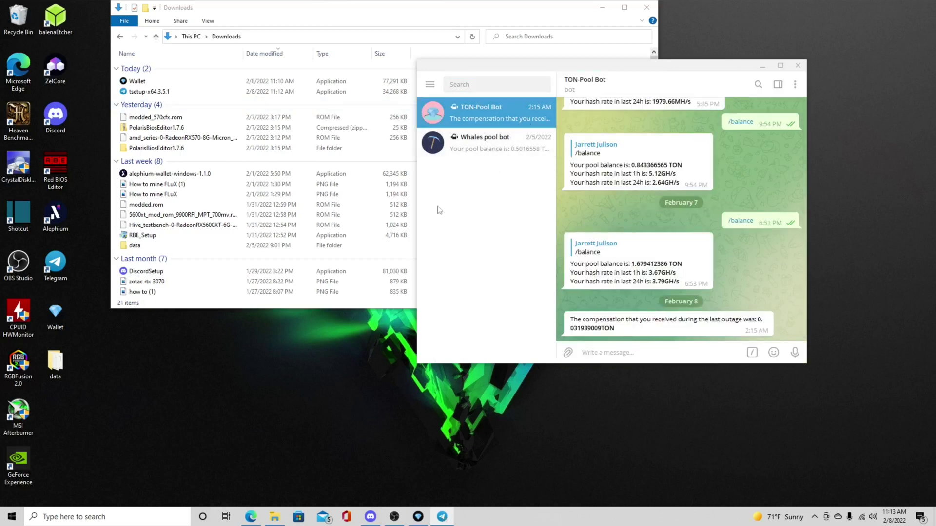
{"action": "left_click", "coordinate": [250, 517]}
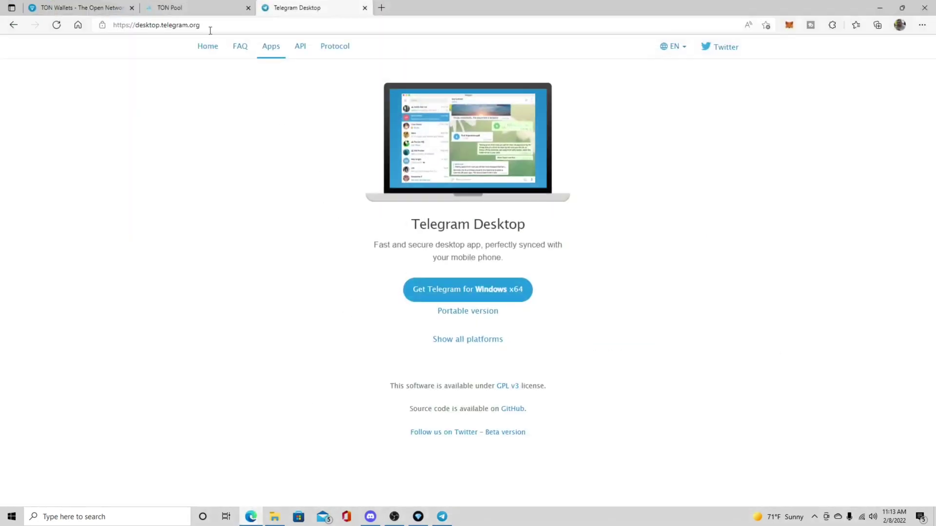
{"action": "left_click", "coordinate": [176, 6]}
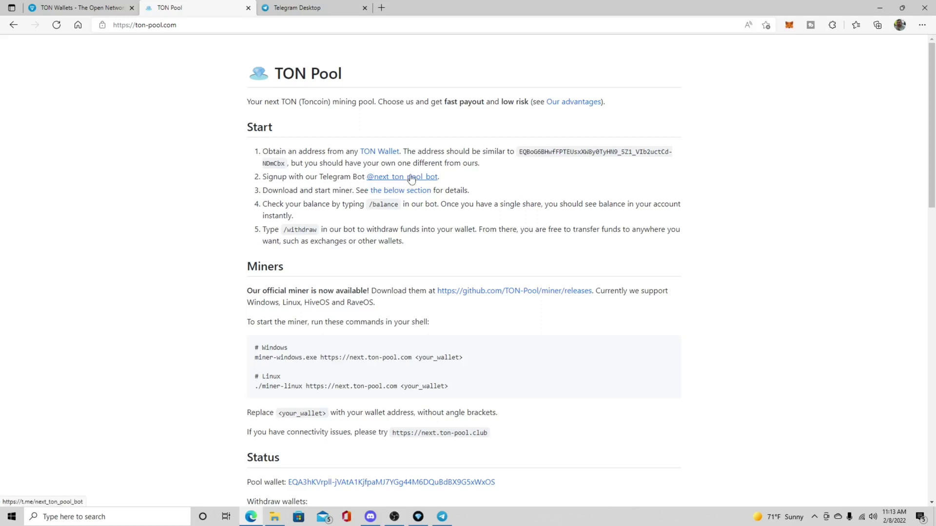
{"action": "left_click", "coordinate": [411, 178]}
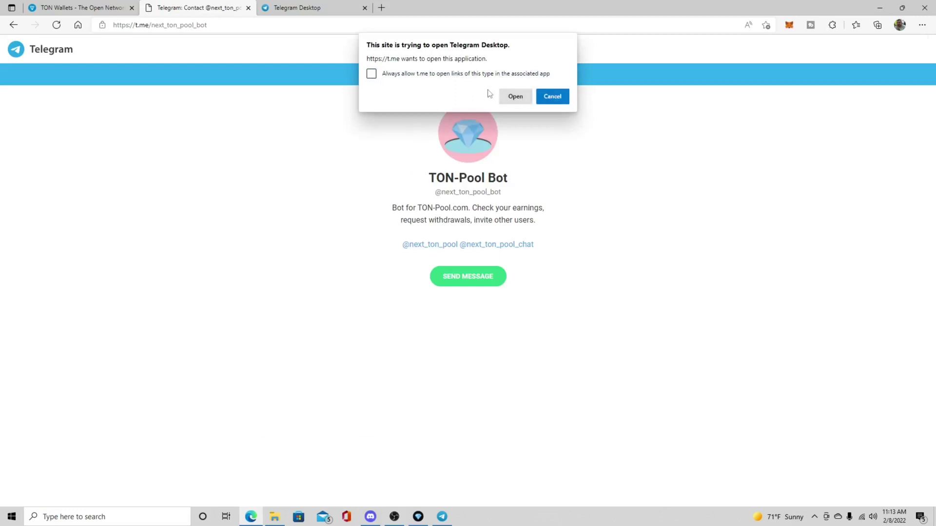
{"action": "left_click", "coordinate": [516, 96]}
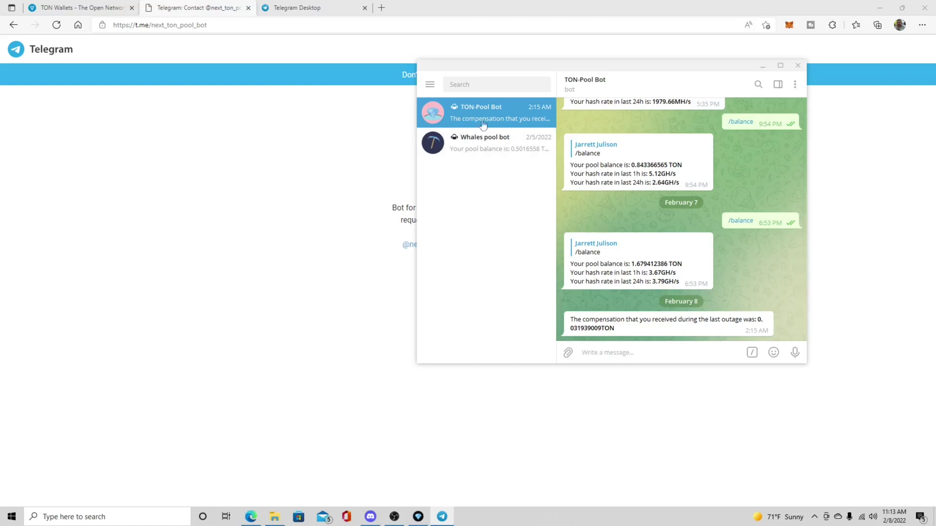
Send the /register command to the Whales pool bot
{"action": "left_click", "coordinate": [488, 154]}
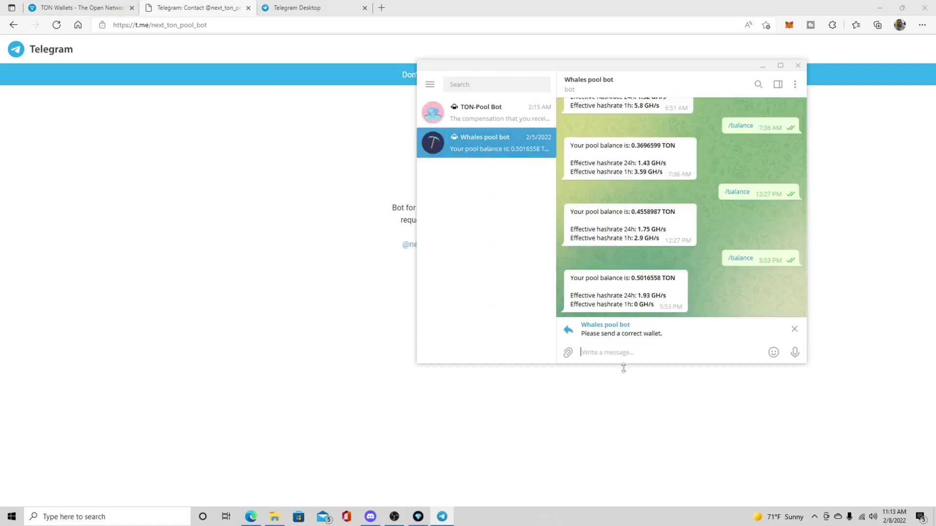
{"action": "type", "text": "/register"}
{"action": "key", "text": "Return"}
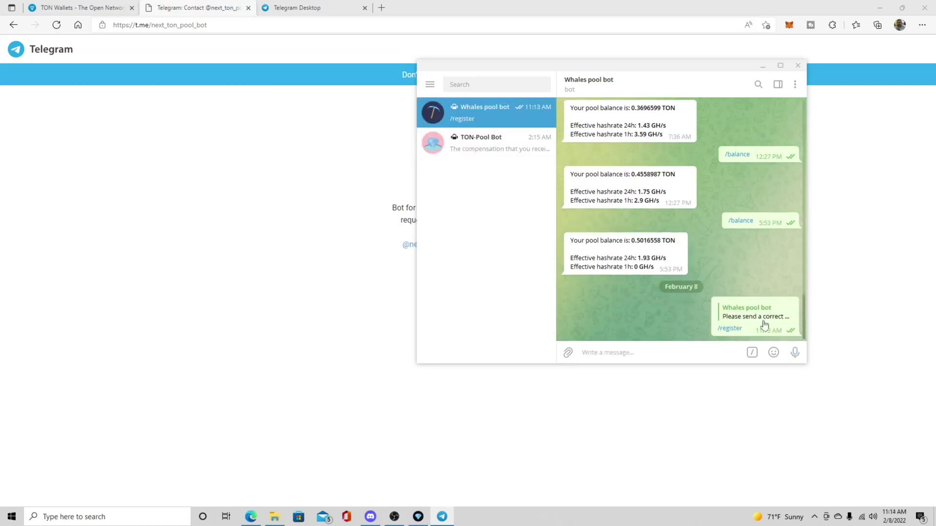
Copy the TON Wallet address and send it to the bot as a message
{"action": "left_click", "coordinate": [423, 521]}
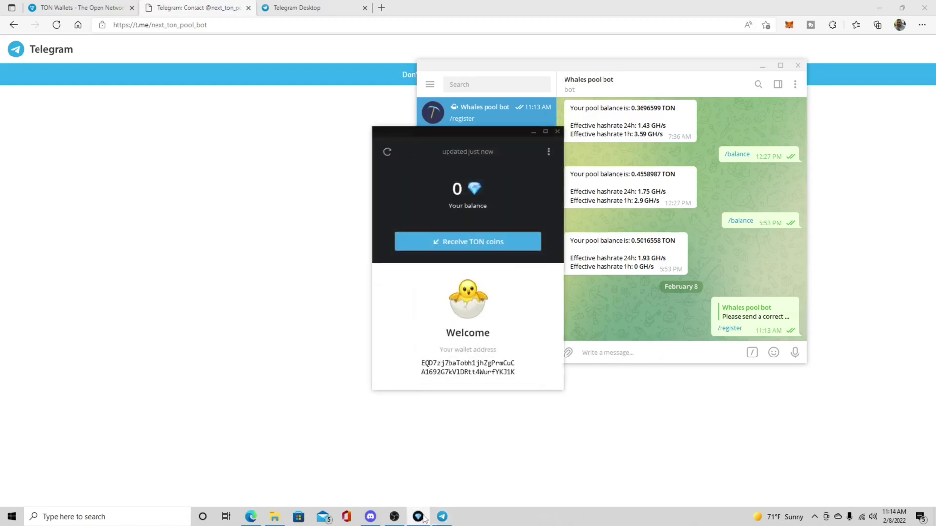
{"action": "left_click", "coordinate": [431, 371]}
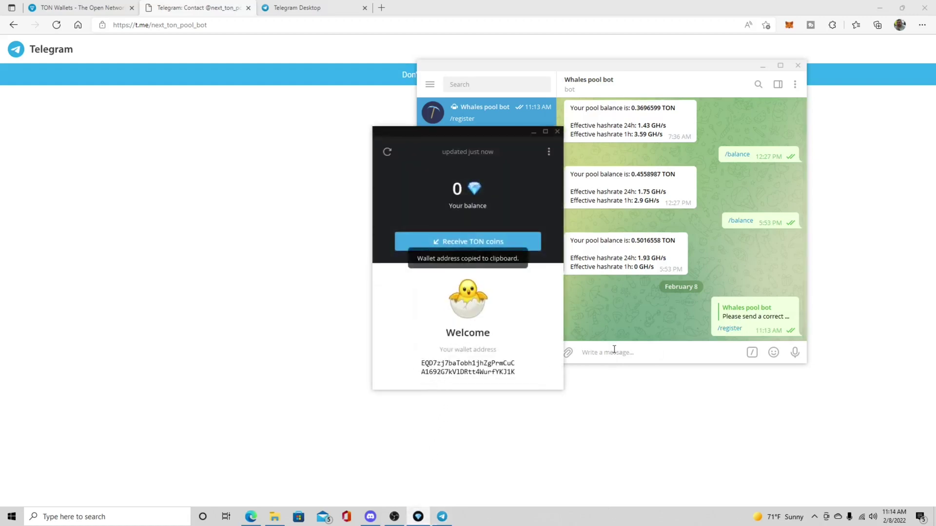
{"action": "left_click", "coordinate": [611, 351]}
{"action": "right_click", "coordinate": [598, 357]}
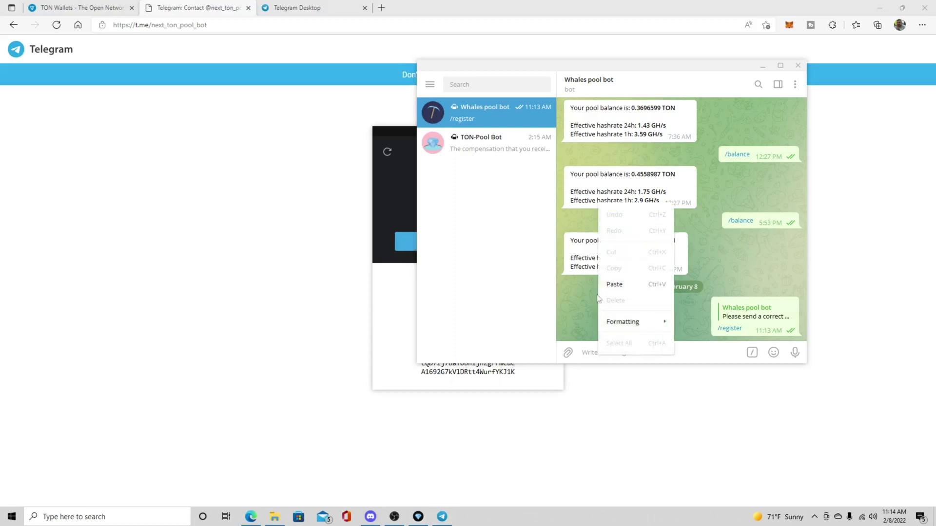
{"action": "left_click", "coordinate": [614, 284]}
{"action": "key", "text": "Return"}
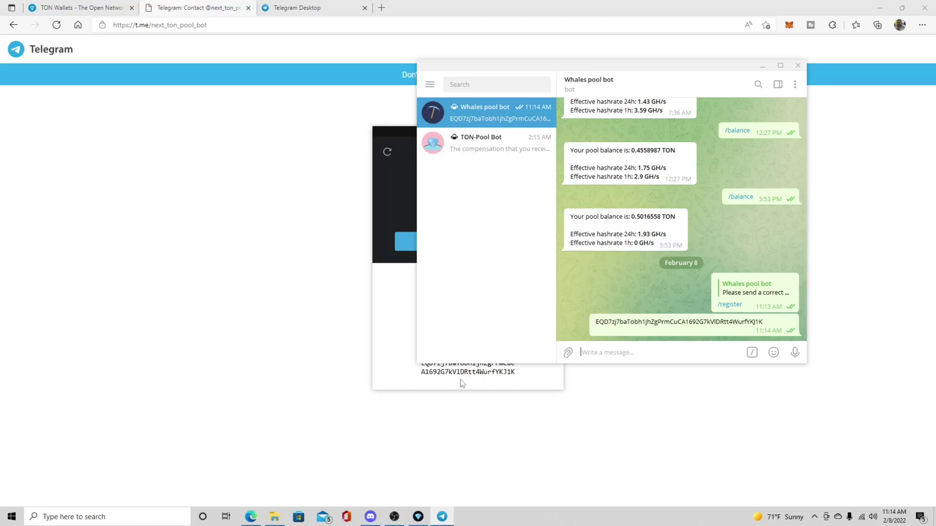
{"action": "mouse_move", "coordinate": [772, 344]}
Send /balance to the TON-Pool Bot, getting 2.603656482 TON, then minimize the TON Wallet window
{"action": "scroll", "coordinate": [569, 321], "scroll_direction": "up", "scroll_amount": 1}
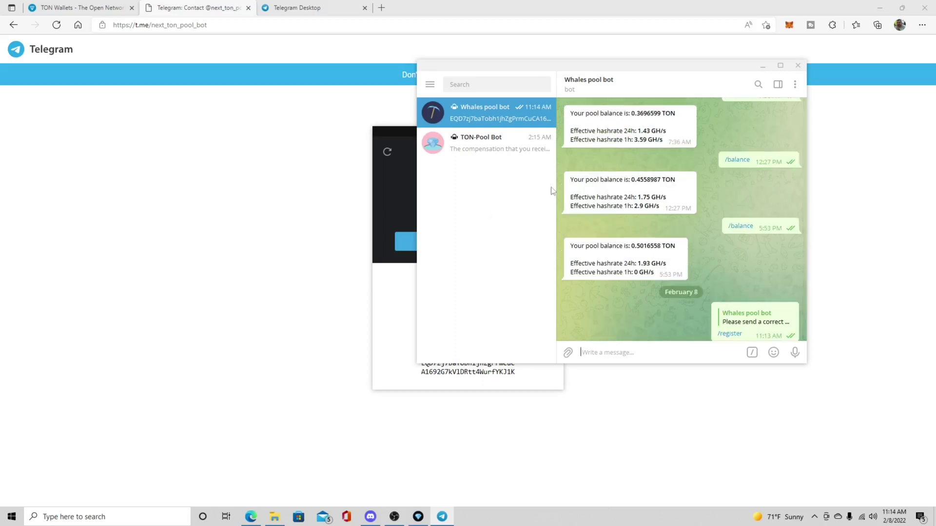
{"action": "left_click", "coordinate": [486, 140]}
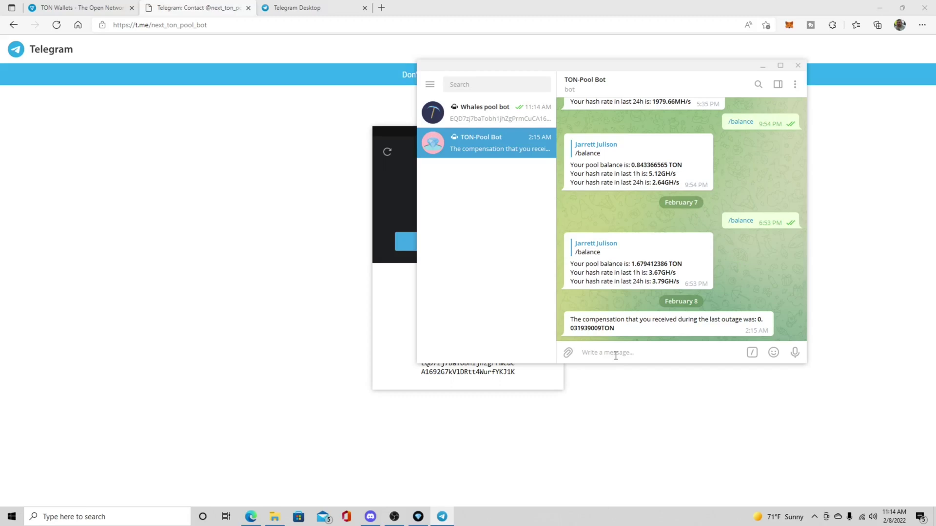
{"action": "type", "text": "/"}
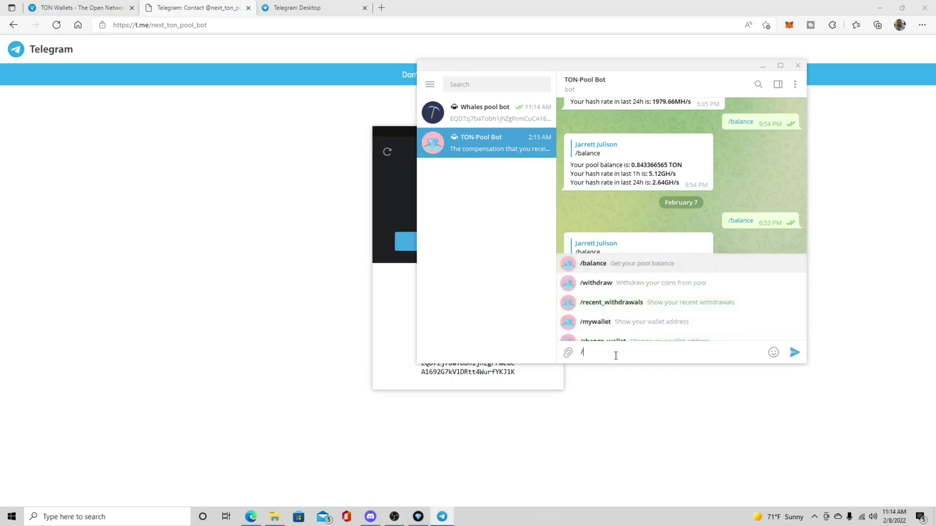
{"action": "type", "text": "balance"}
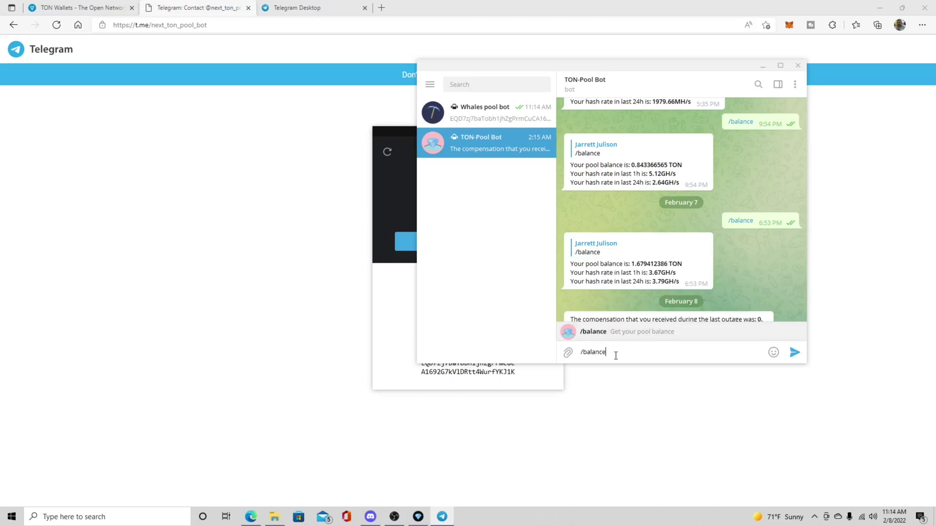
{"action": "key", "text": "Return"}
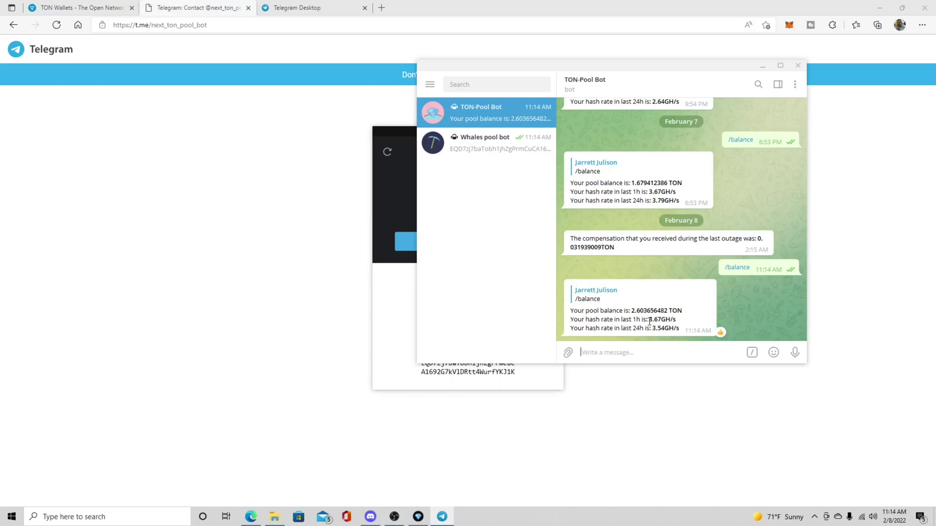
{"action": "left_click", "coordinate": [398, 310]}
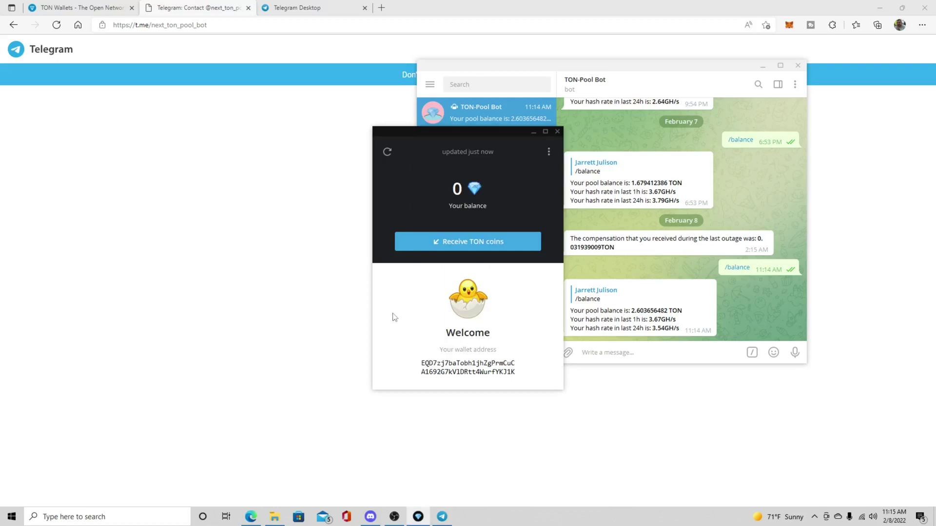
{"action": "left_click", "coordinate": [534, 131]}
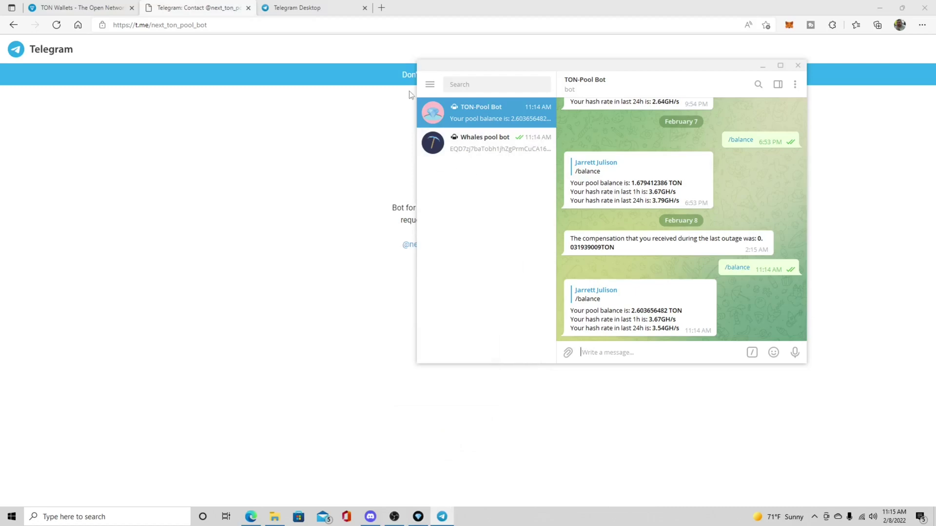
Load the Hive OS farm's Workers page from the bookmark in a new tab, then go to Flight Sheets
{"action": "left_click", "coordinate": [381, 7]}
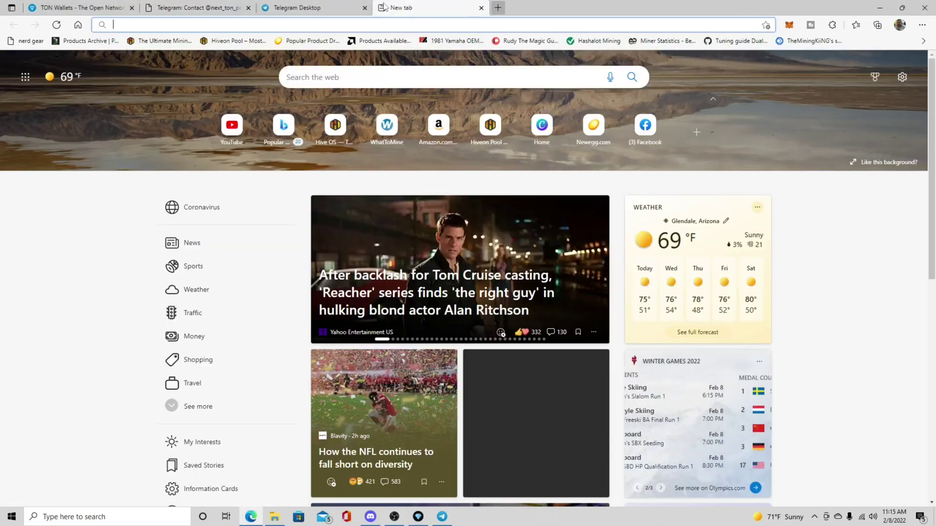
{"action": "left_click", "coordinate": [164, 42]}
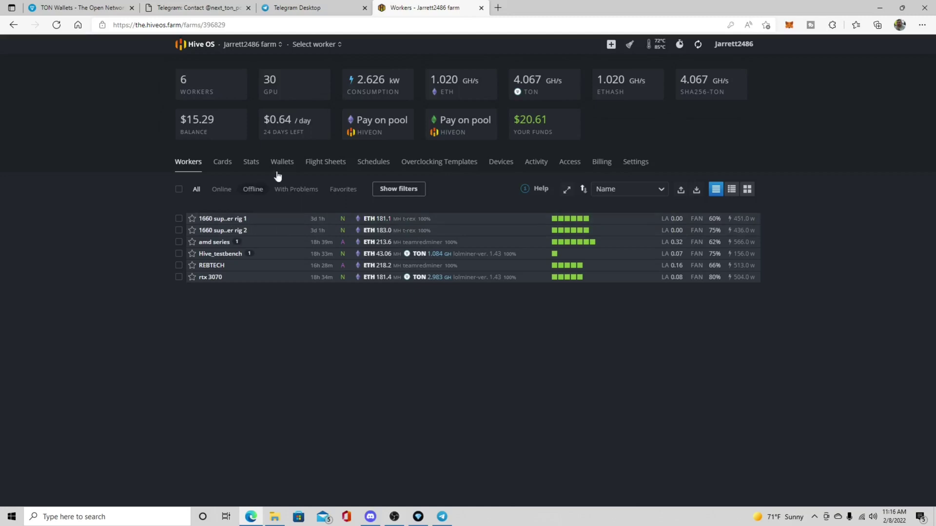
{"action": "left_click", "coordinate": [318, 164]}
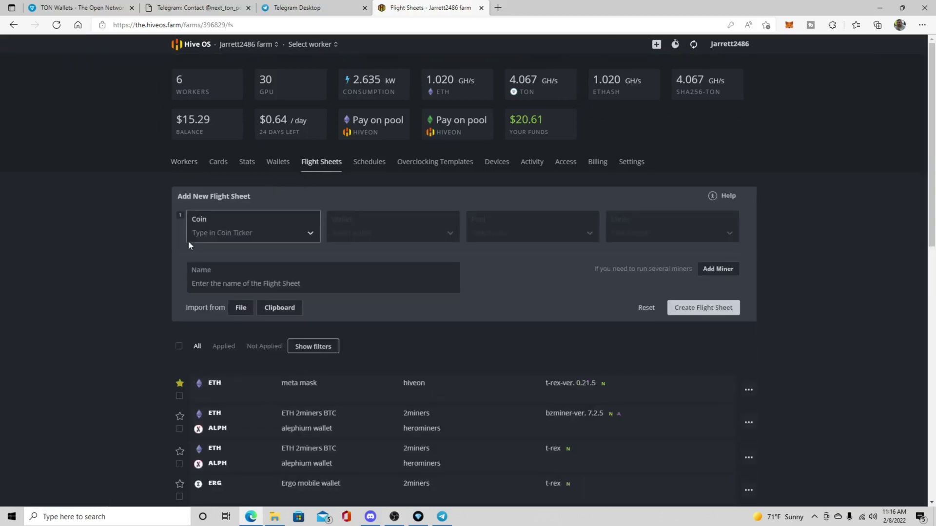
Set the new flight sheet's coin to TON and its wallet to Ton wallet windows
{"action": "left_click", "coordinate": [278, 234]}
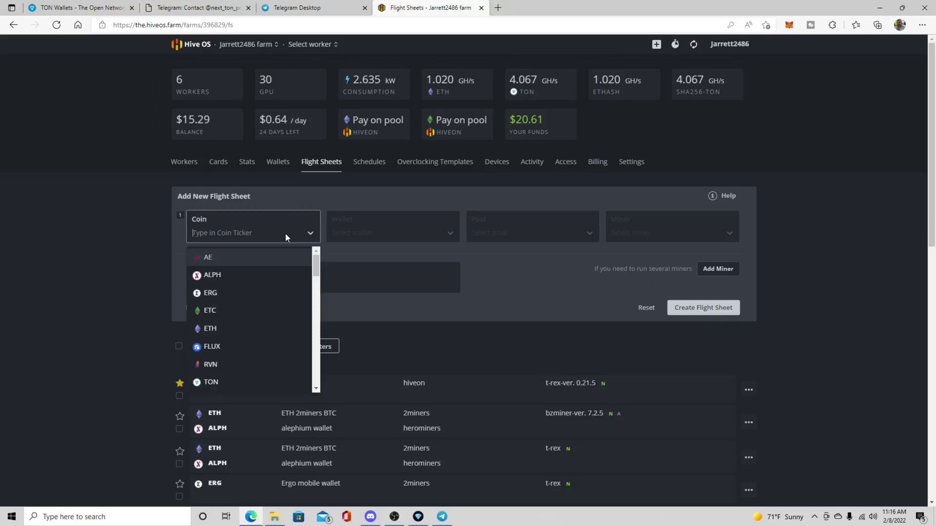
{"action": "type", "text": "to"}
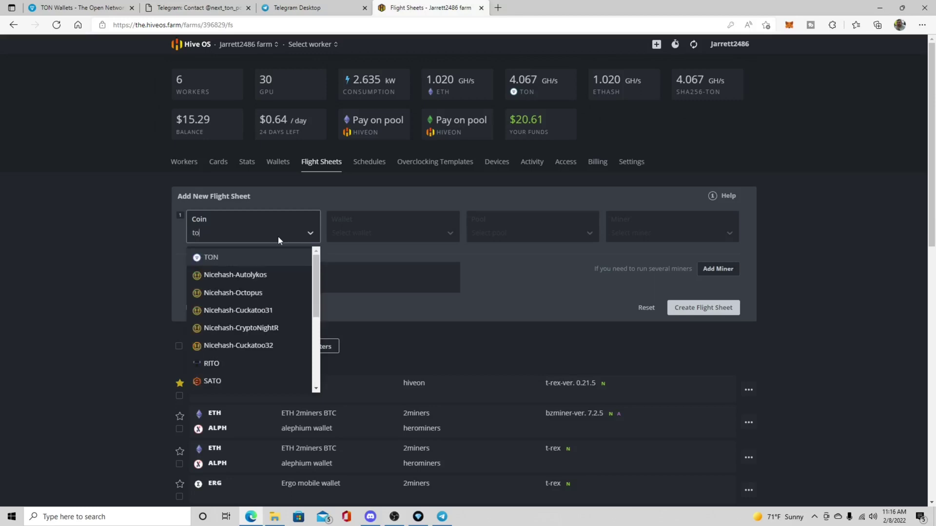
{"action": "left_click", "coordinate": [205, 258]}
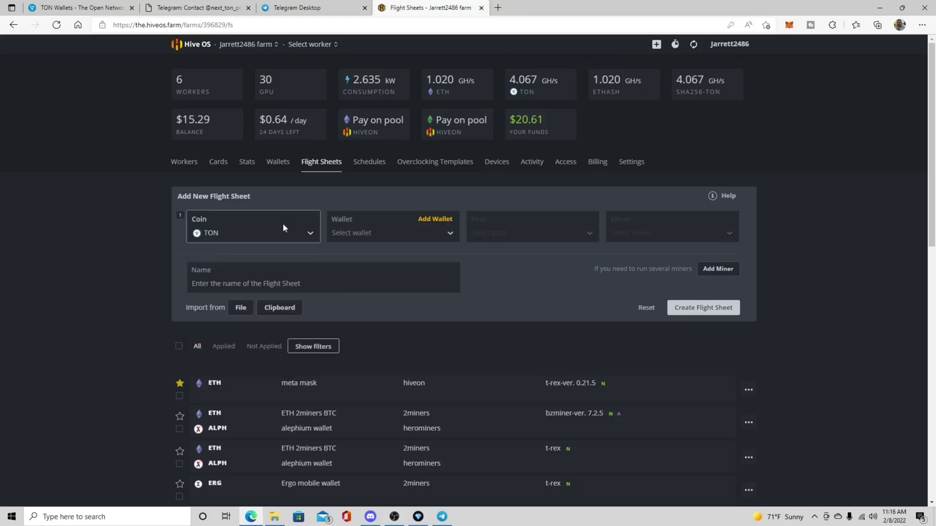
{"action": "left_click", "coordinate": [451, 234]}
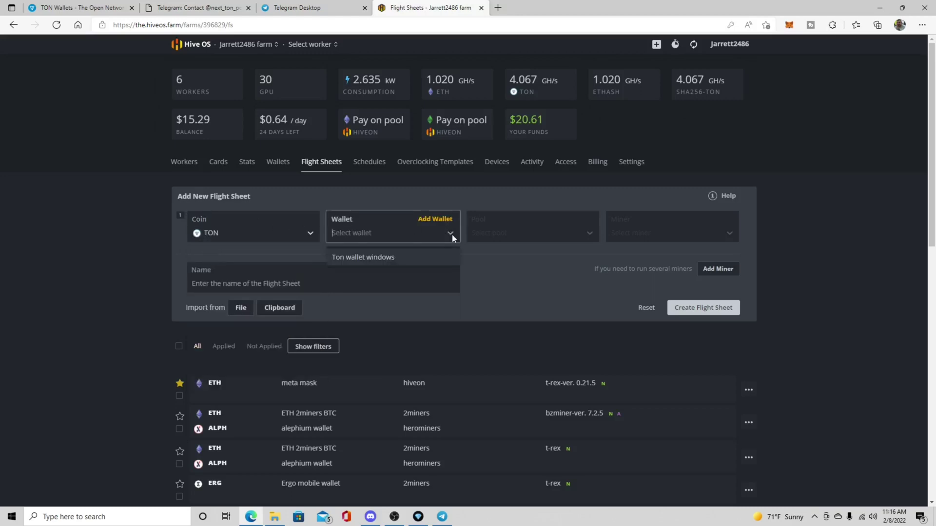
{"action": "left_click", "coordinate": [366, 258]}
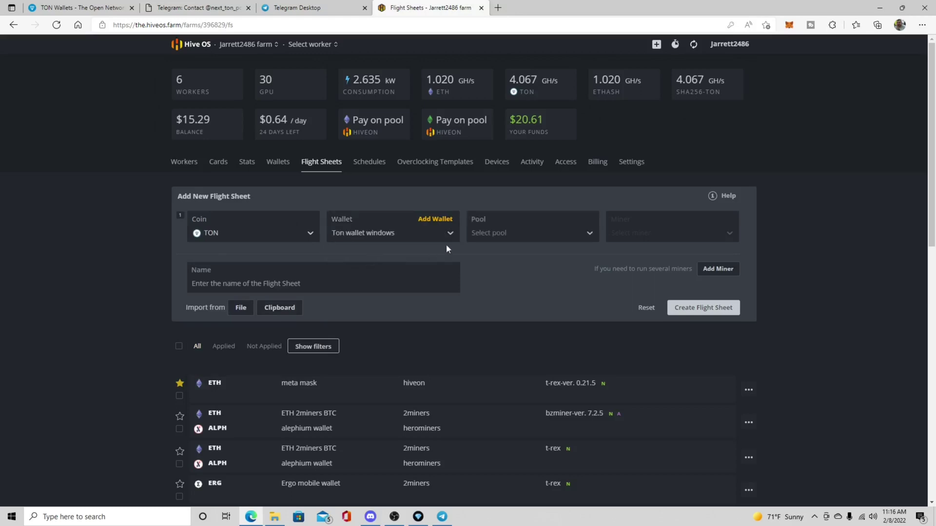
Choose ton-pool as the pool with both next.ton-pool.com and next.ton-pool.club servers enabled
{"action": "left_click", "coordinate": [548, 232]}
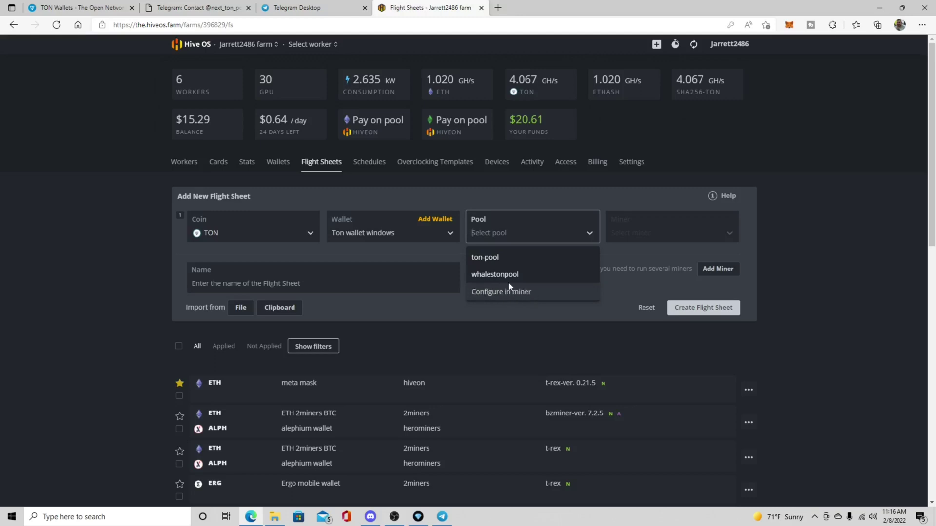
{"action": "left_click", "coordinate": [481, 259]}
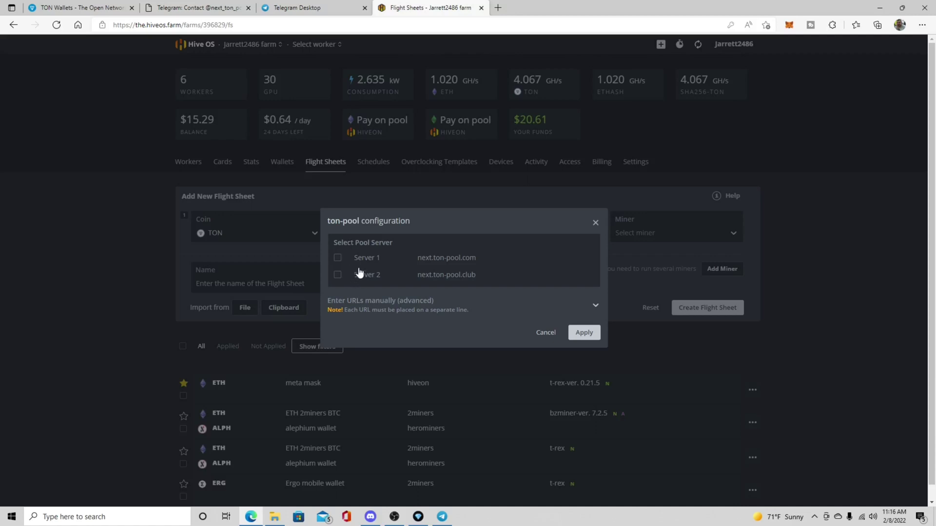
{"action": "left_click", "coordinate": [338, 257]}
{"action": "left_click", "coordinate": [337, 275]}
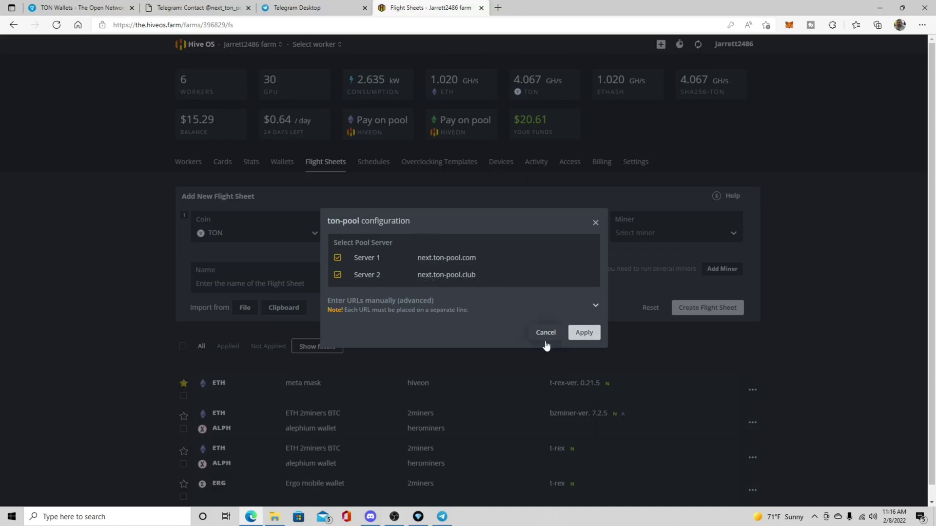
{"action": "left_click", "coordinate": [583, 334]}
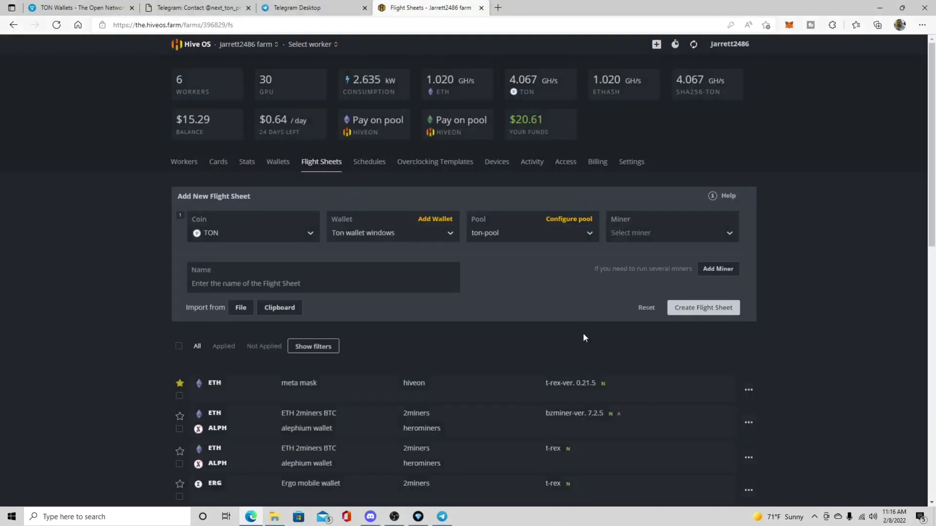
{"action": "left_click", "coordinate": [660, 232]}
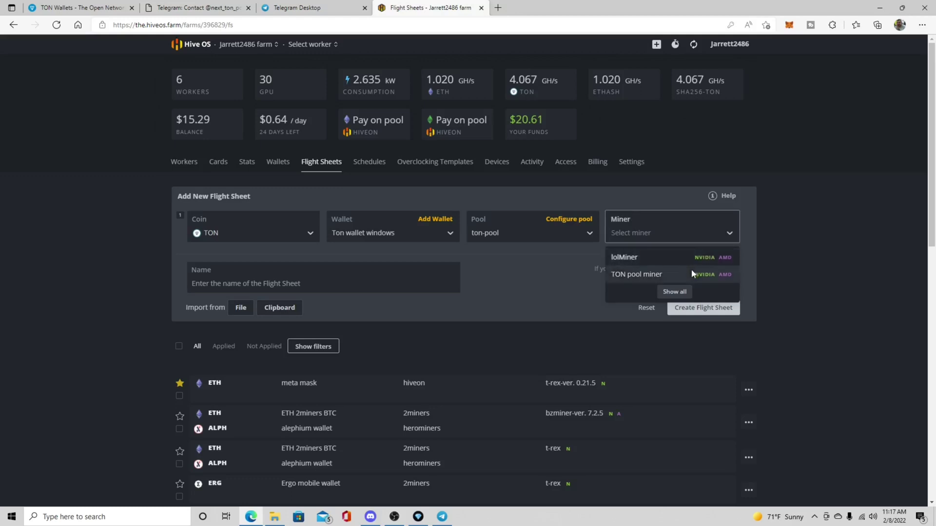
Select lolMiner as the miner and create the TON flight sheet
{"action": "left_click", "coordinate": [653, 257]}
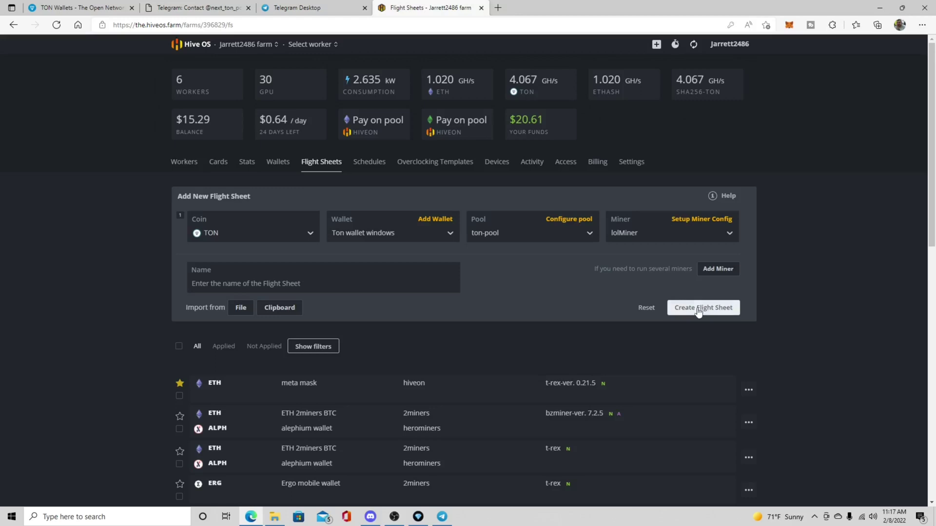
{"action": "left_click", "coordinate": [186, 164]}
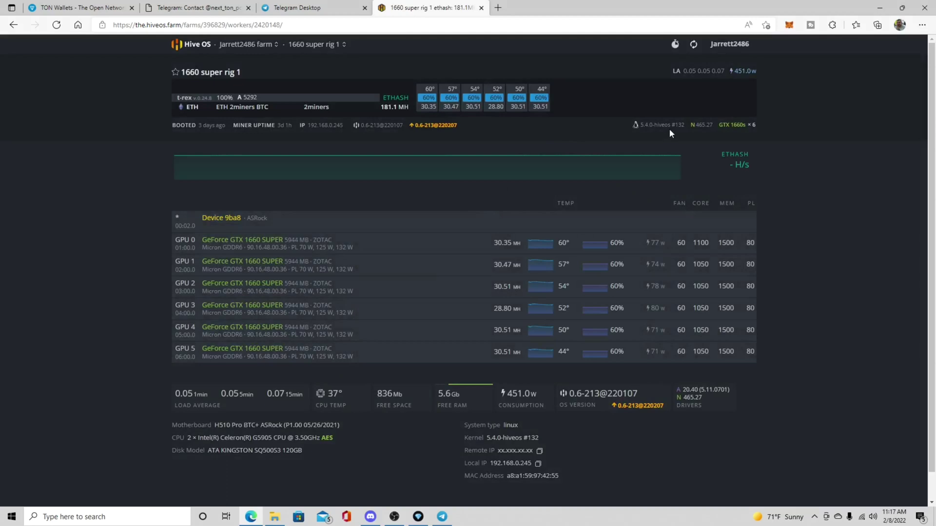
Look over the 1660 super rig 1 worker's flight sheet options, then return to its Overview
{"action": "left_click", "coordinate": [584, 45]}
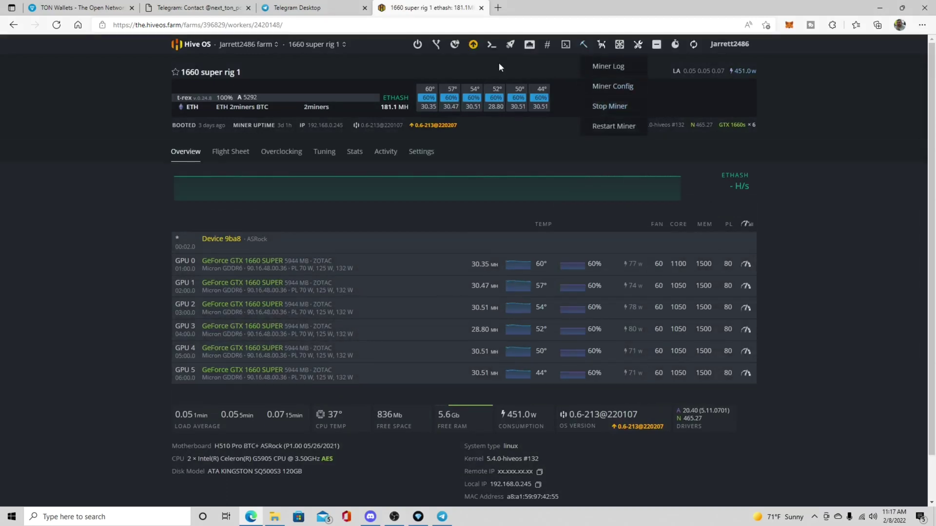
{"action": "left_click", "coordinate": [329, 81]}
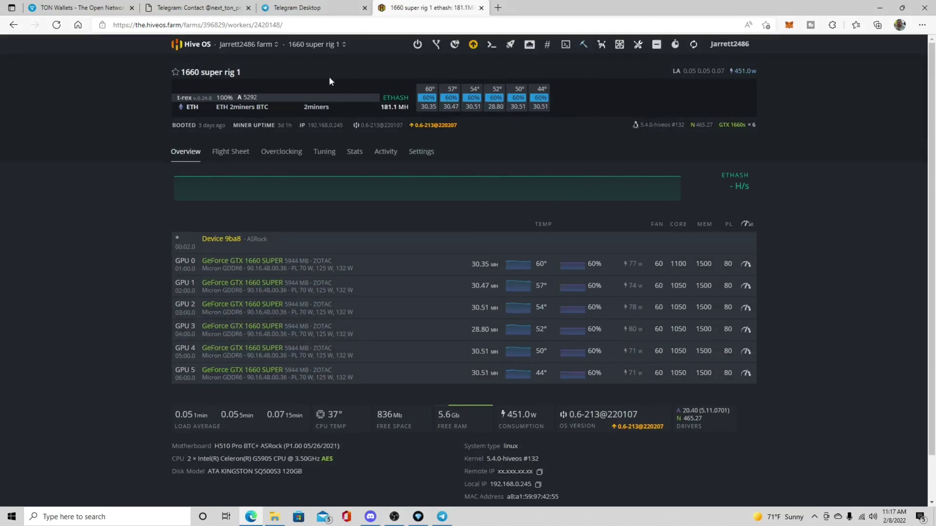
{"action": "left_click", "coordinate": [216, 155]}
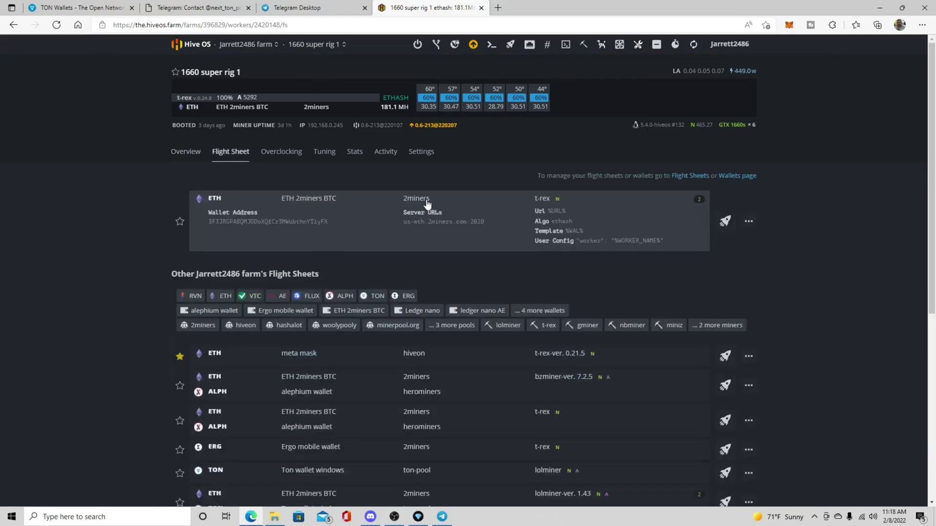
{"action": "scroll", "coordinate": [294, 145], "scroll_direction": "down", "scroll_amount": 4}
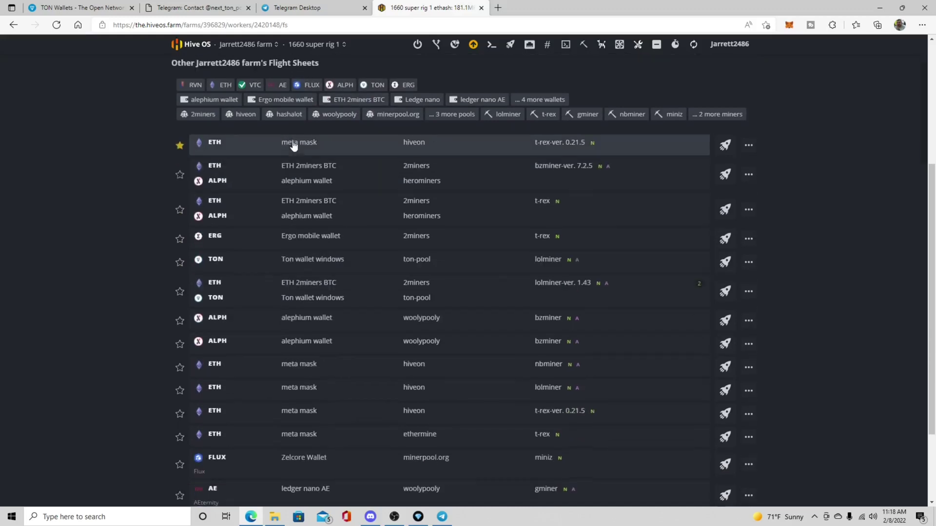
{"action": "scroll", "coordinate": [294, 145], "scroll_direction": "down", "scroll_amount": 2}
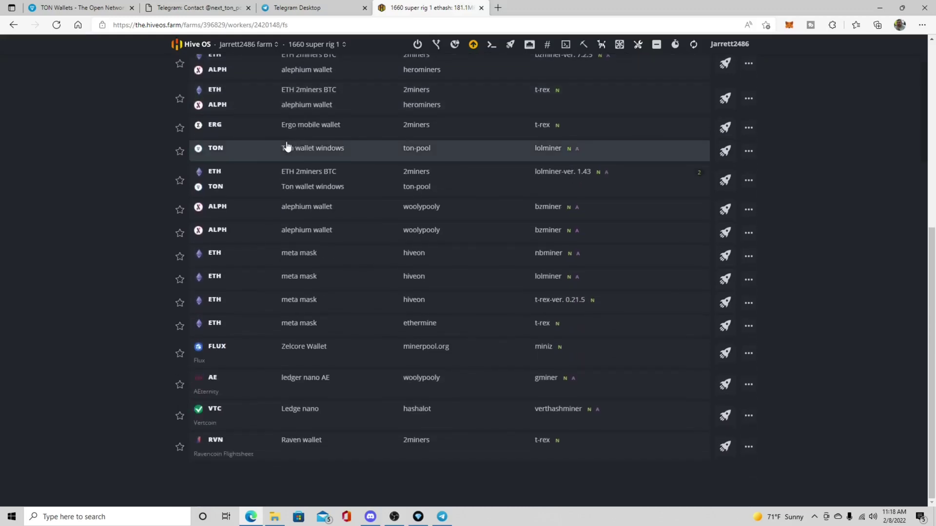
{"action": "scroll", "coordinate": [291, 148], "scroll_direction": "up", "scroll_amount": 2}
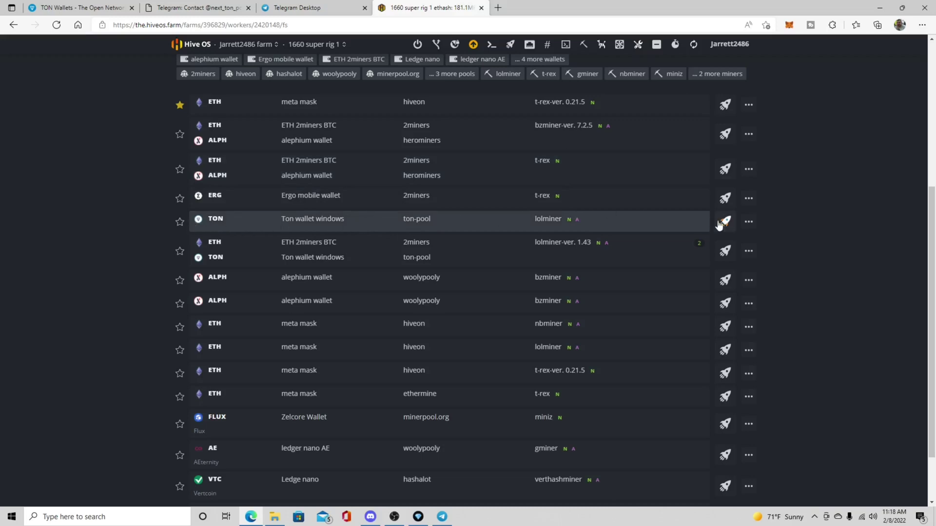
{"action": "scroll", "coordinate": [724, 229], "scroll_direction": "up", "scroll_amount": 4}
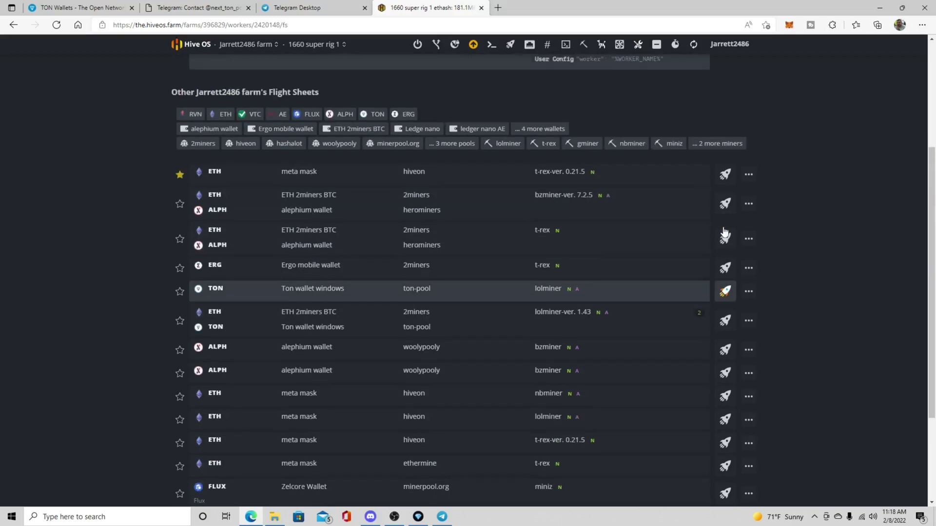
{"action": "left_click", "coordinate": [184, 113]}
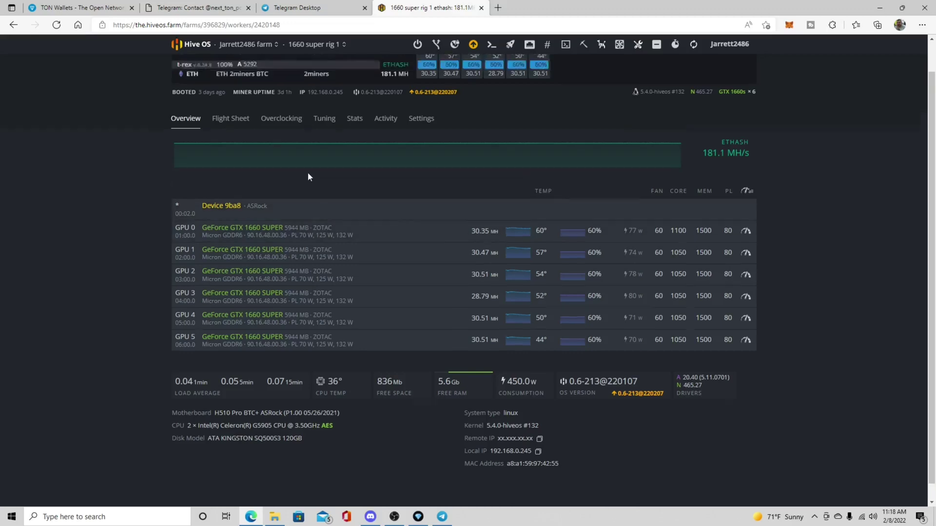
Back on the Workers list, search 'ton profit calculator' in a new tab and open minerstat's calculator
{"action": "left_click", "coordinate": [218, 78]}
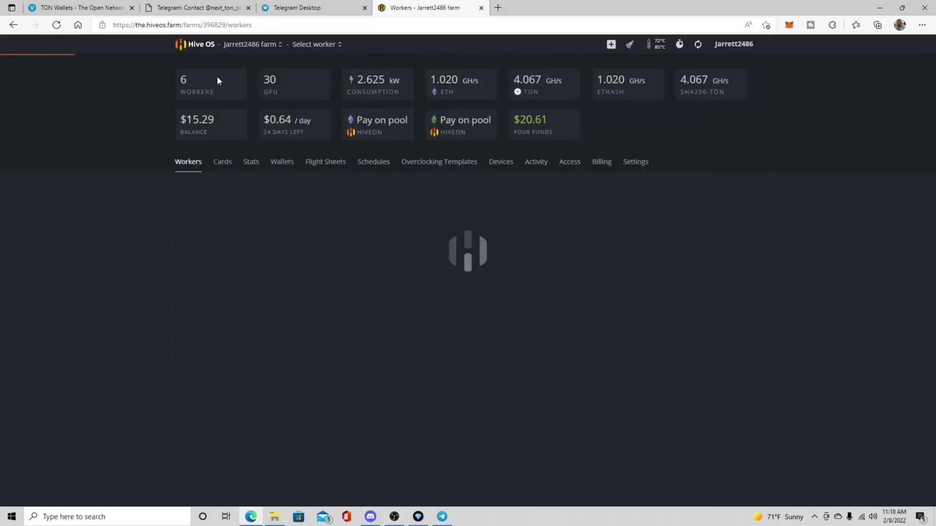
{"action": "left_click", "coordinate": [394, 76]}
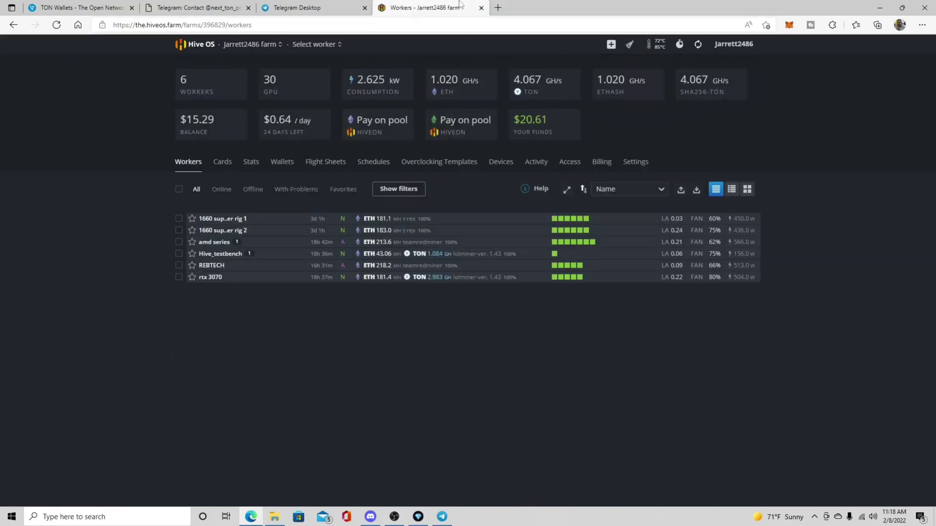
{"action": "left_click", "coordinate": [498, 8]}
{"action": "left_click", "coordinate": [243, 27]}
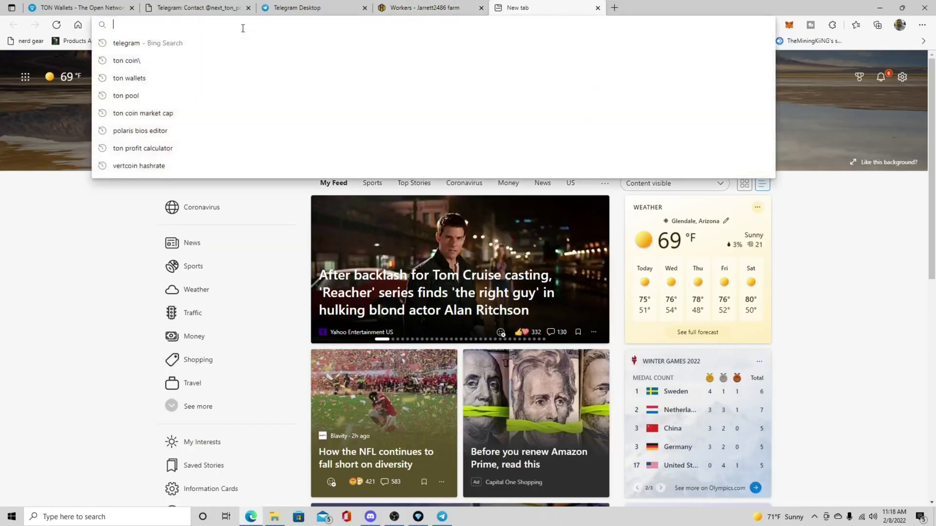
{"action": "type", "text": "ton coin\\"}
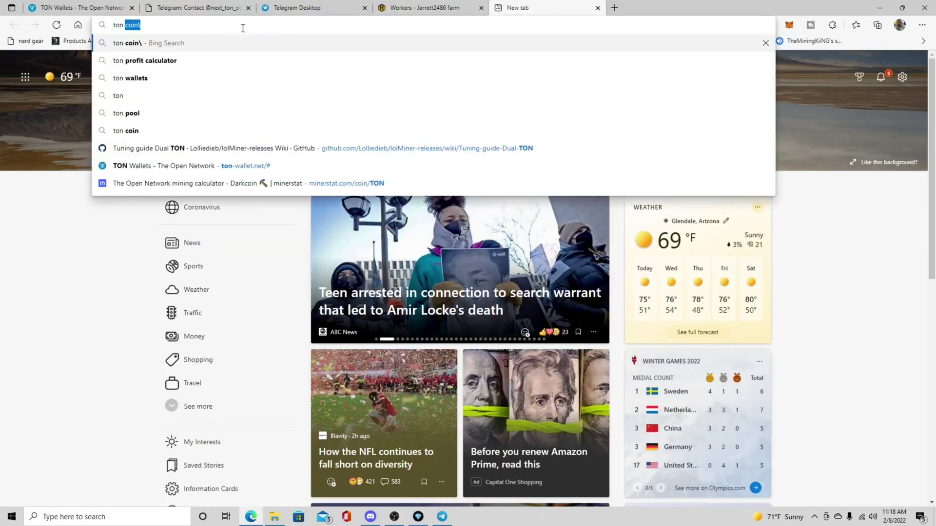
{"action": "key", "text": "Down"}
{"action": "key", "text": "Return"}
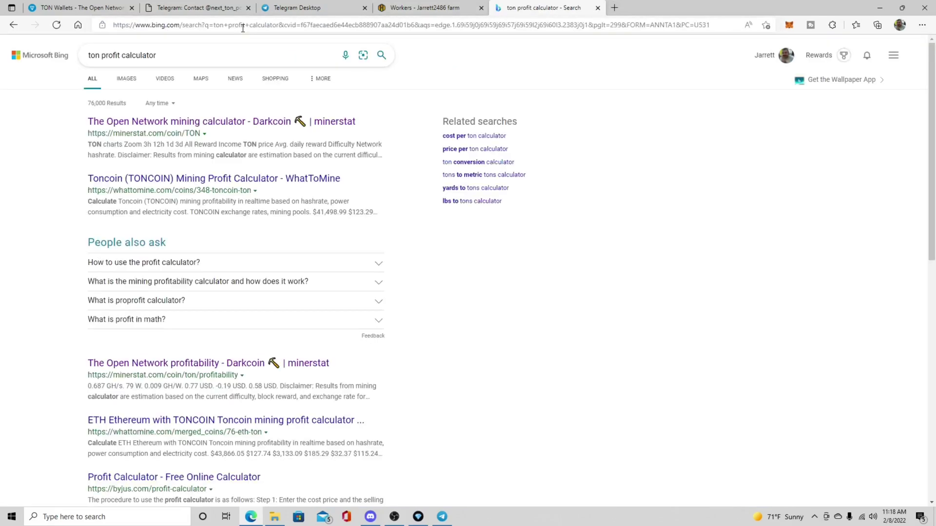
{"action": "left_click", "coordinate": [203, 122]}
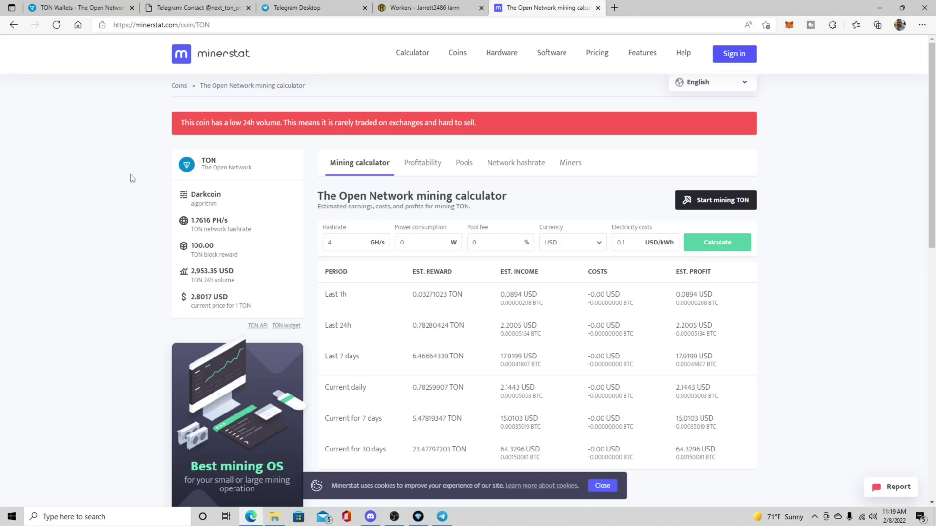
Refresh minerstat's TON calculator, compare against the farm's hashrate in Hive OS, then open hardware profitability
{"action": "left_click", "coordinate": [56, 25]}
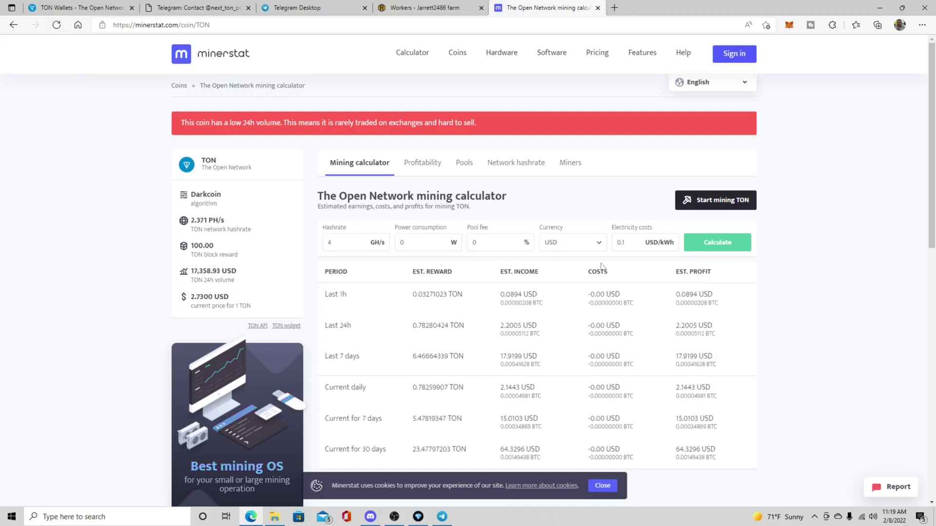
{"action": "scroll", "coordinate": [598, 262], "scroll_direction": "down", "scroll_amount": 1}
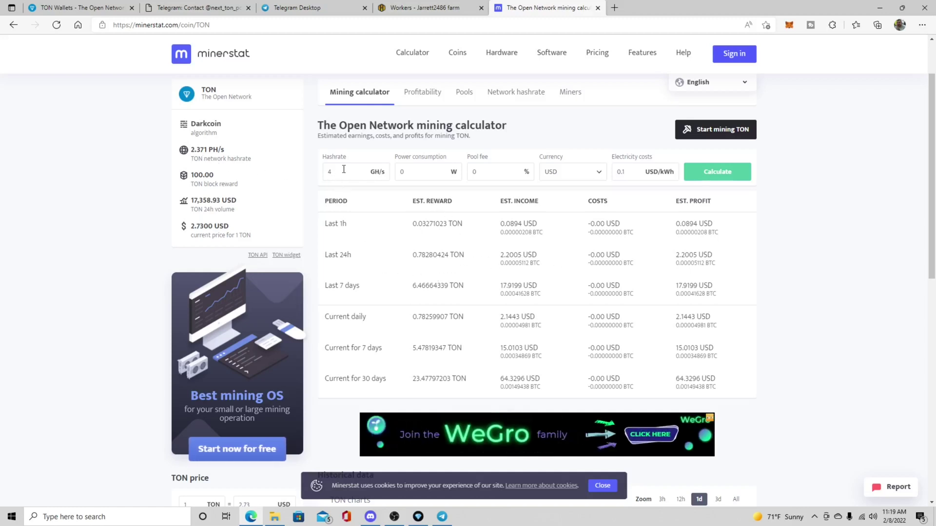
{"action": "left_click", "coordinate": [432, 7]}
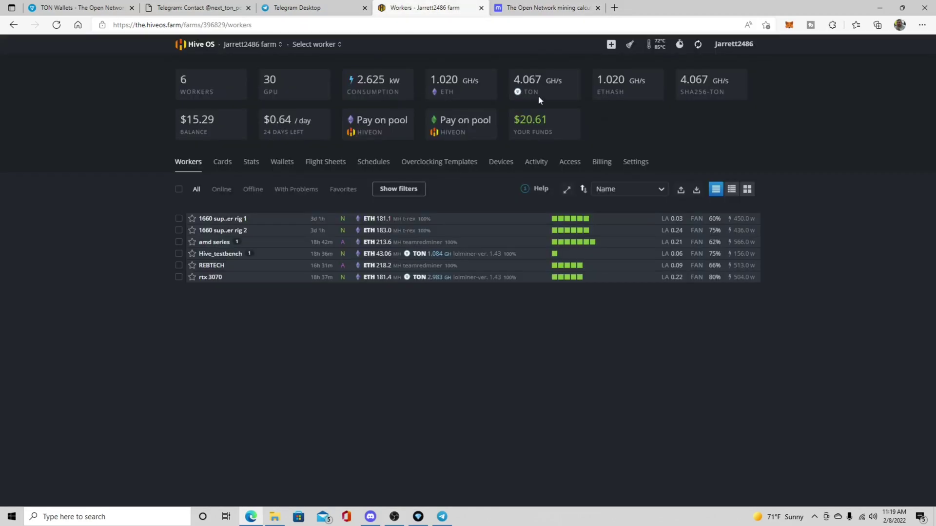
{"action": "left_click", "coordinate": [546, 7]}
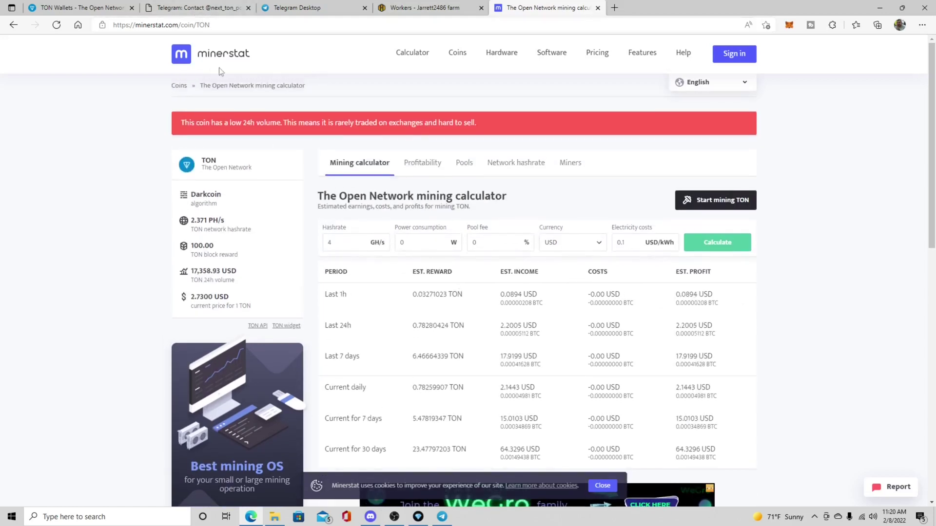
{"action": "left_click", "coordinate": [424, 162]}
Scroll through the TON hardware profitability table, past the AMD RX 6800 at 4.205 GH/s
{"action": "scroll", "coordinate": [360, 242], "scroll_direction": "down", "scroll_amount": 1}
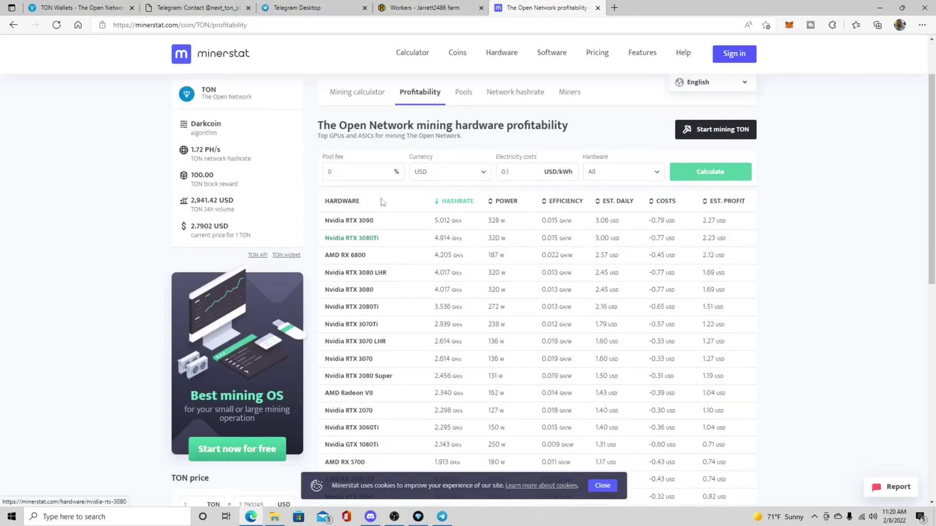
{"action": "scroll", "coordinate": [378, 205], "scroll_direction": "down", "scroll_amount": 3}
{"action": "scroll", "coordinate": [429, 229], "scroll_direction": "up", "scroll_amount": 3}
{"action": "scroll", "coordinate": [434, 229], "scroll_direction": "down", "scroll_amount": 8}
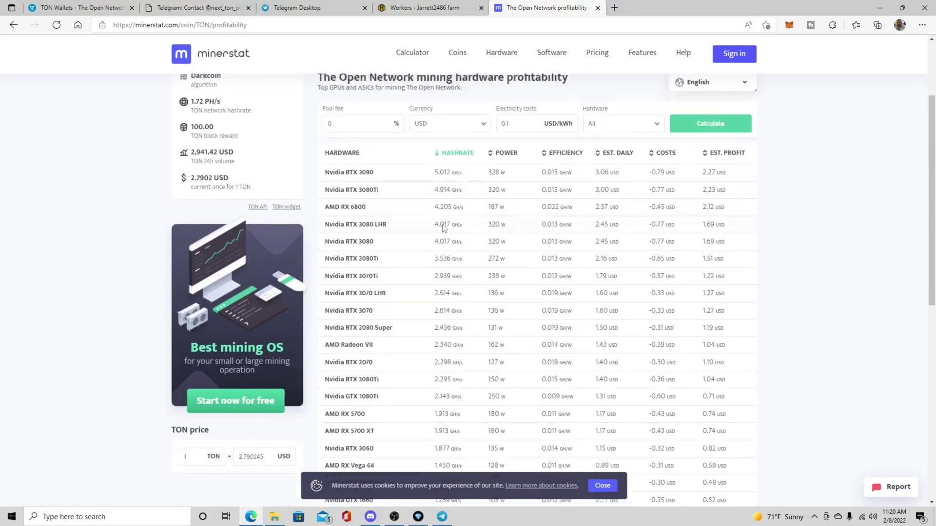
{"action": "scroll", "coordinate": [487, 195], "scroll_direction": "up", "scroll_amount": 6}
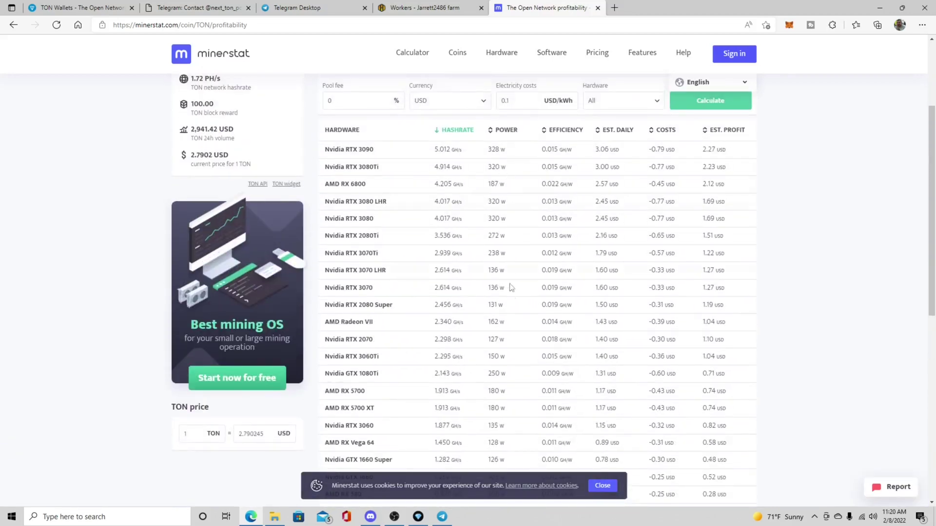
{"action": "scroll", "coordinate": [536, 273], "scroll_direction": "down", "scroll_amount": 2}
{"action": "scroll", "coordinate": [677, 230], "scroll_direction": "up", "scroll_amount": 2}
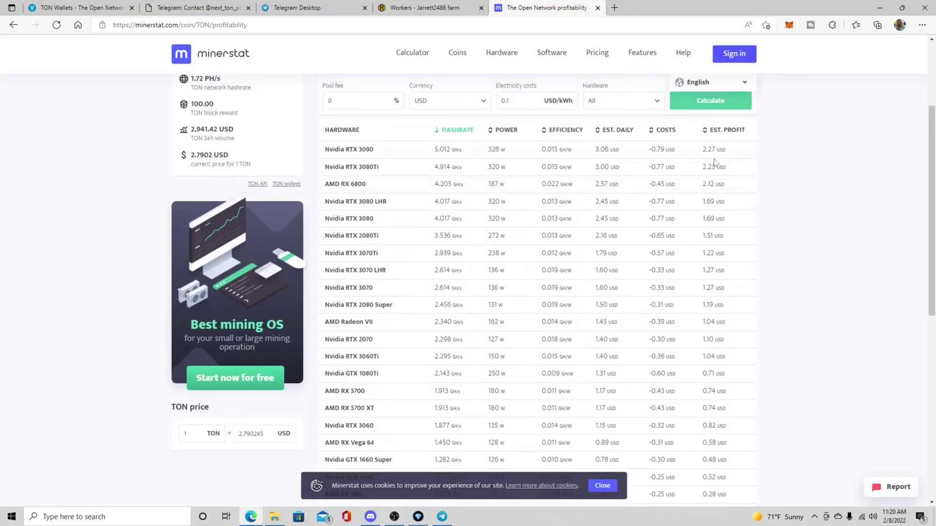
{"action": "scroll", "coordinate": [715, 200], "scroll_direction": "down", "scroll_amount": 6}
{"action": "scroll", "coordinate": [715, 218], "scroll_direction": "up", "scroll_amount": 6}
{"action": "scroll", "coordinate": [714, 218], "scroll_direction": "up", "scroll_amount": 1}
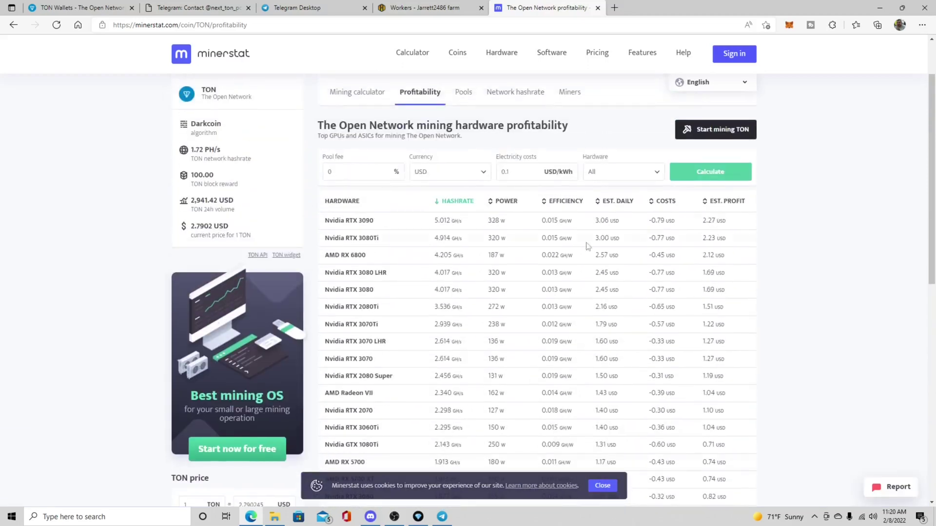